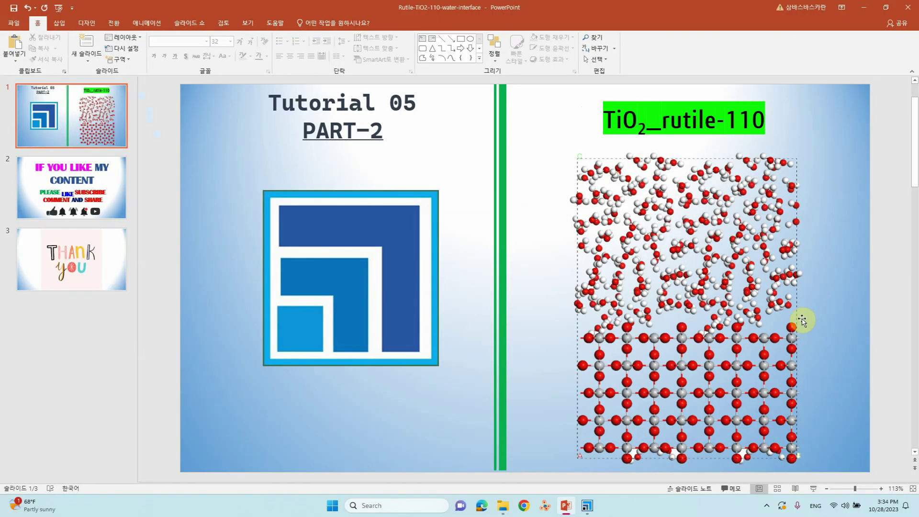
# Exit the tutorial slideshow and minimize PowerPoint to reveal the TiO2_rutile-110 slab project
pyautogui.click(872, 6)
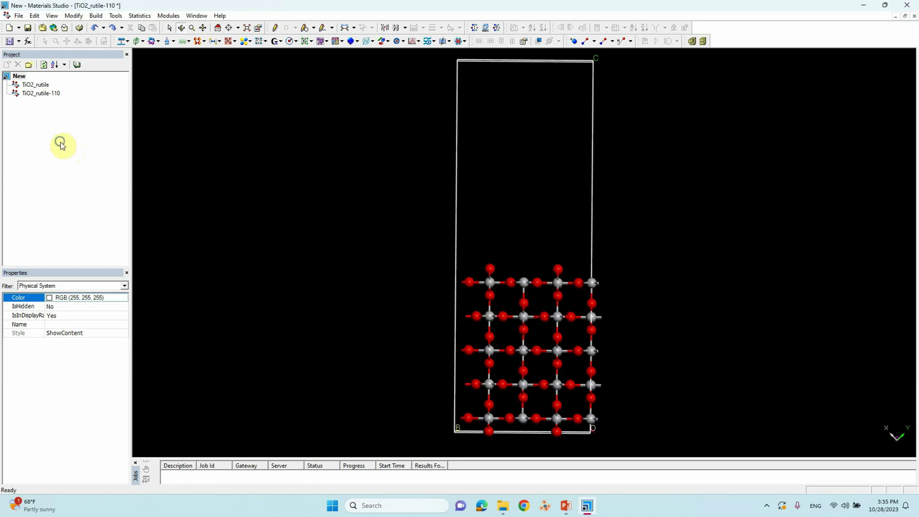
pyautogui.click(10, 27)
# Create a new 3D Atomistic document and rename its project entry to H2O
pyautogui.click(355, 201)
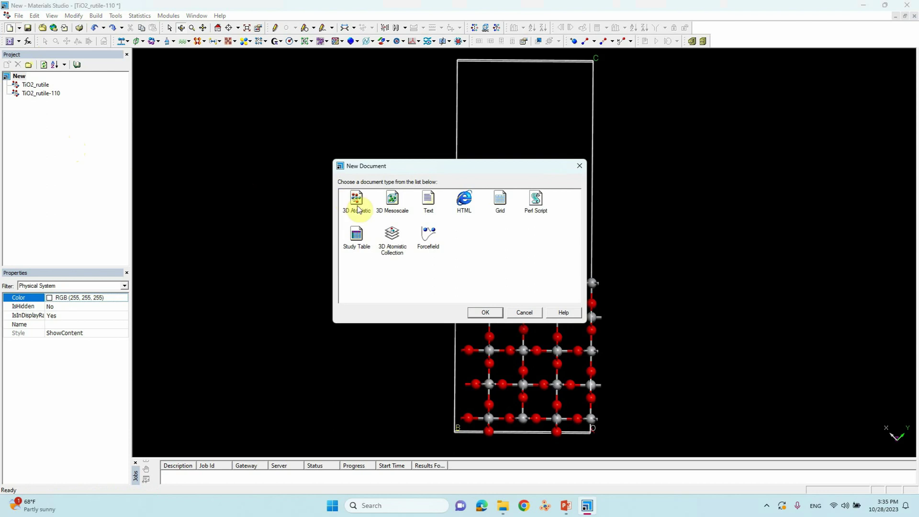
pyautogui.click(485, 312)
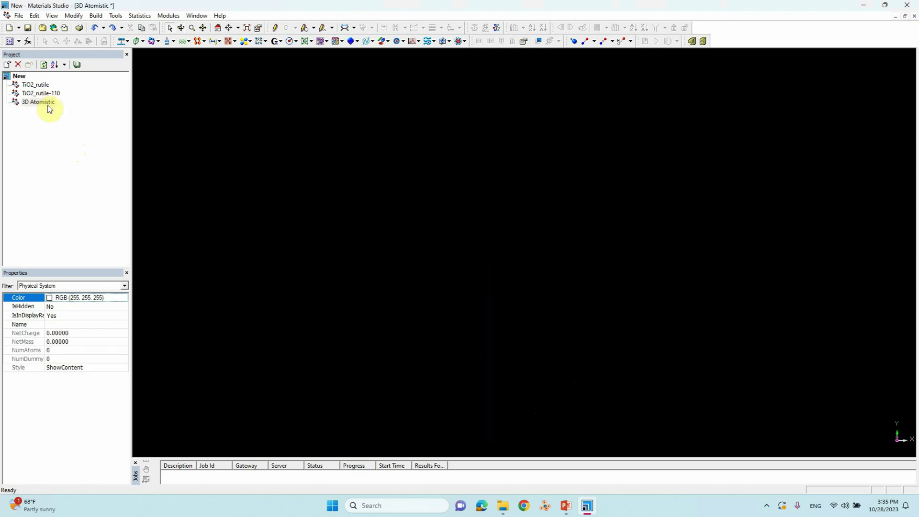
pyautogui.click(47, 105)
pyautogui.click(48, 103)
pyautogui.write('h2O')
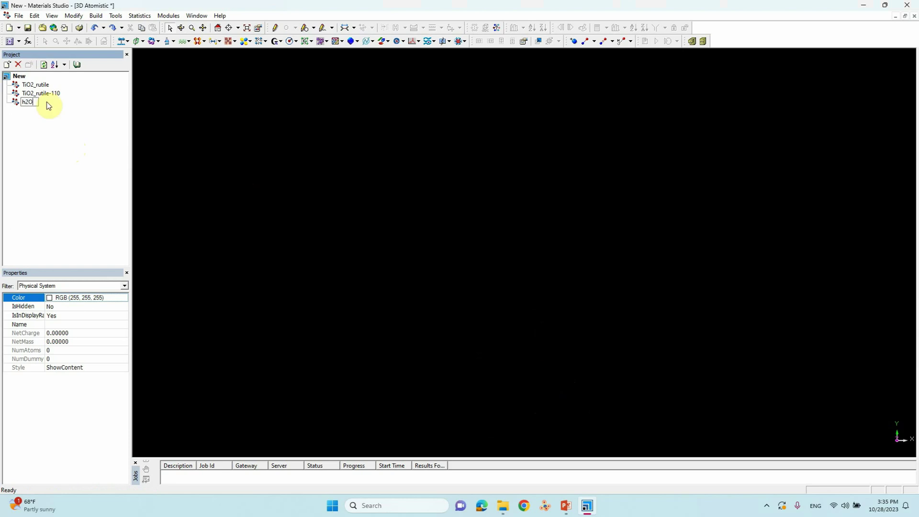
pyautogui.press('BackSpace')
pyautogui.press('BackSpace')
pyautogui.press('BackSpace')
pyautogui.press('capslock')
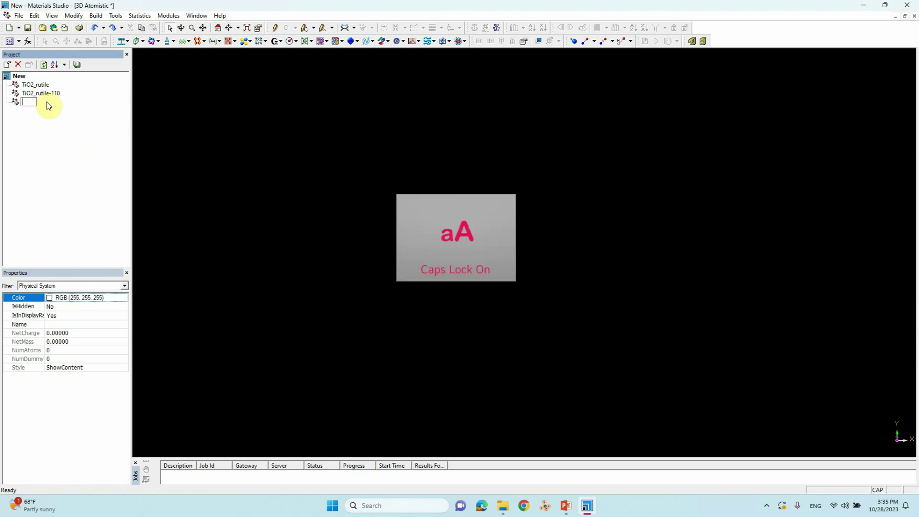
pyautogui.press('capslock')
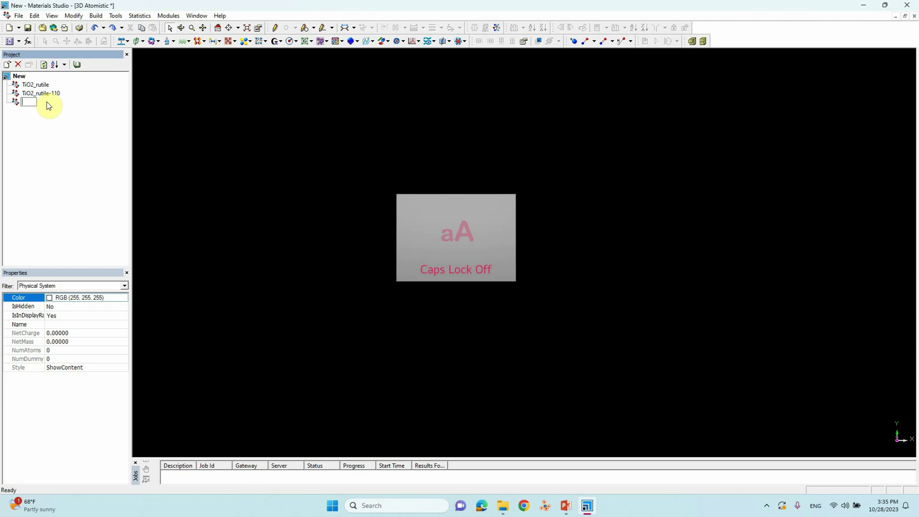
pyautogui.write('H2O')
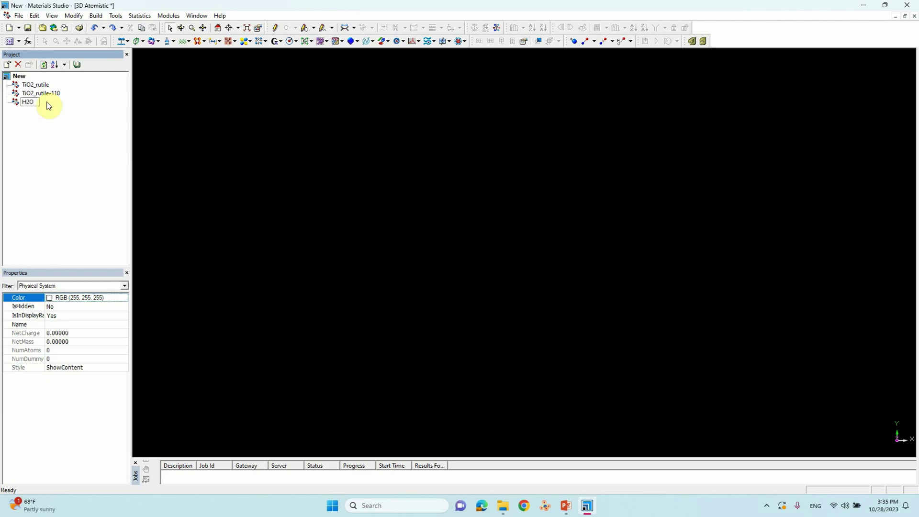
pyautogui.click(50, 123)
pyautogui.click(275, 27)
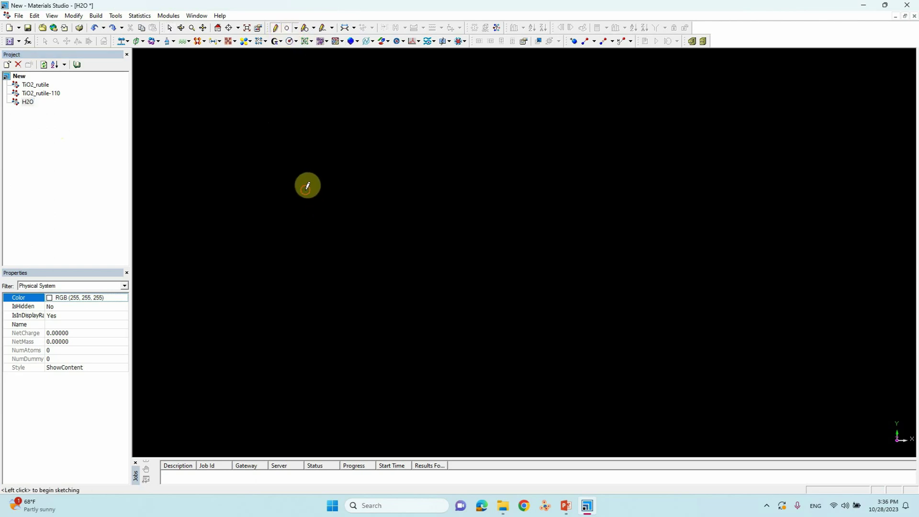
# Sketch two atoms and show them in Ball and stick style with stick 0.1, ball 0.5
pyautogui.click(307, 188)
pyautogui.doubleClick(323, 207)
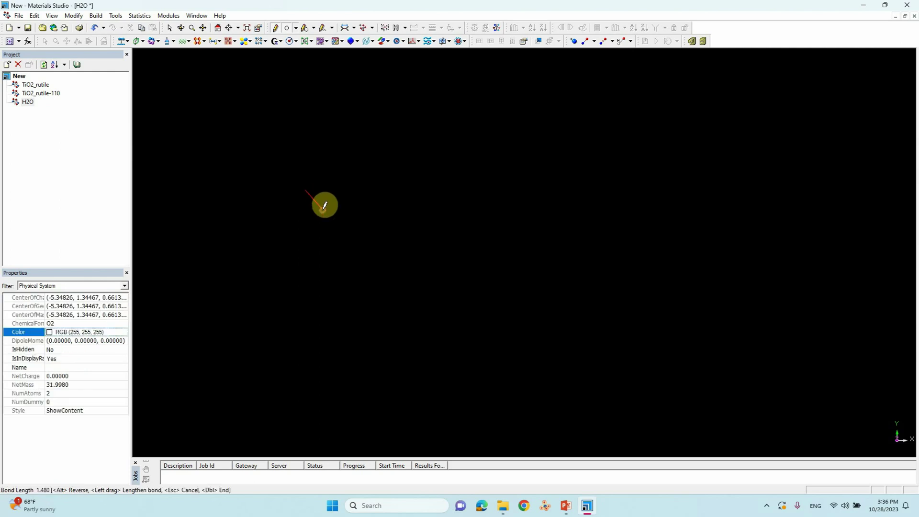
pyautogui.rightClick(214, 212)
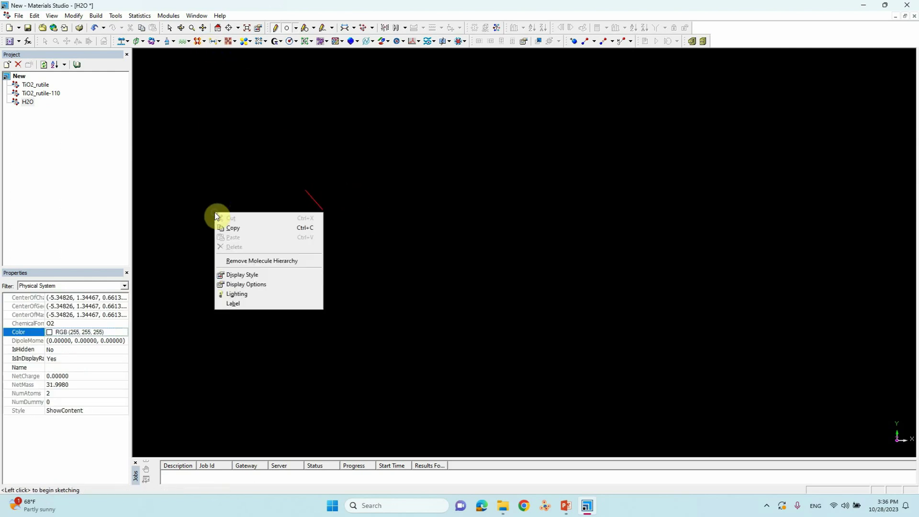
pyautogui.click(246, 273)
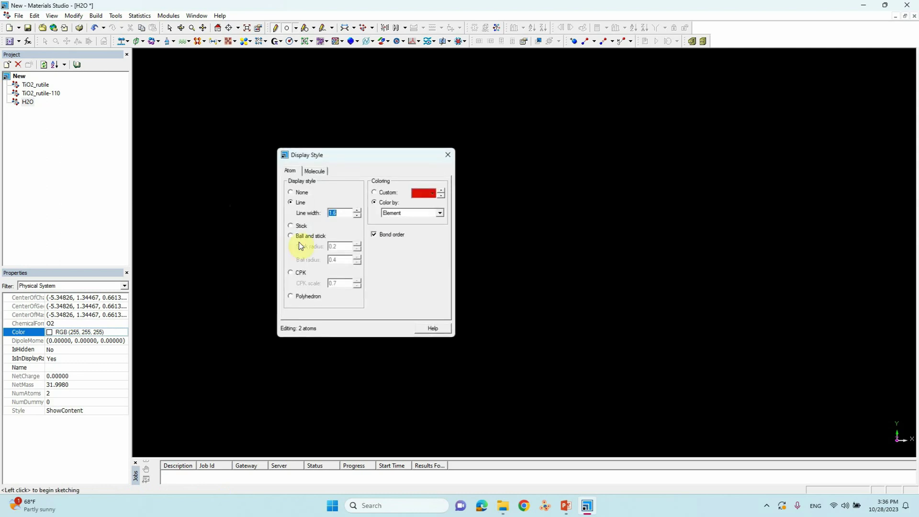
pyautogui.click(305, 236)
pyautogui.click(356, 249)
pyautogui.click(357, 257)
pyautogui.click(448, 156)
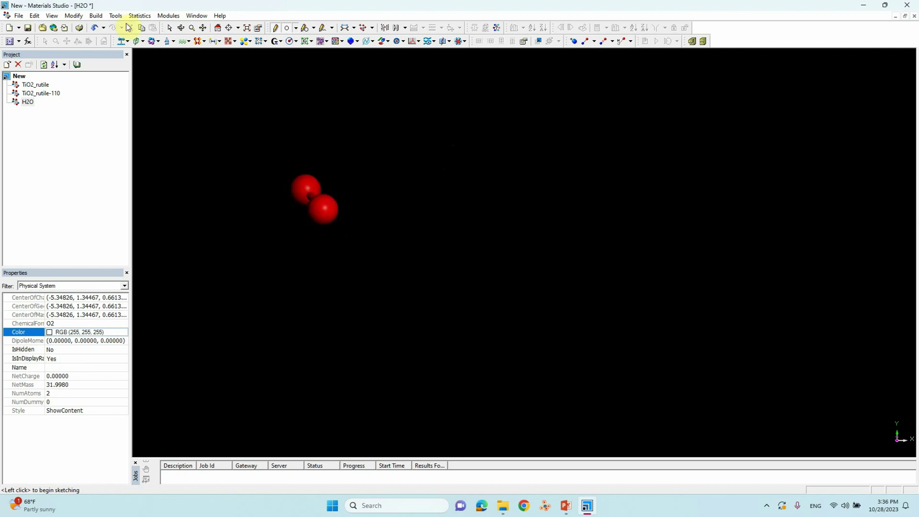
# Delete one oxygen and add hydrogens so the lone oxygen becomes a water molecule
pyautogui.click(181, 28)
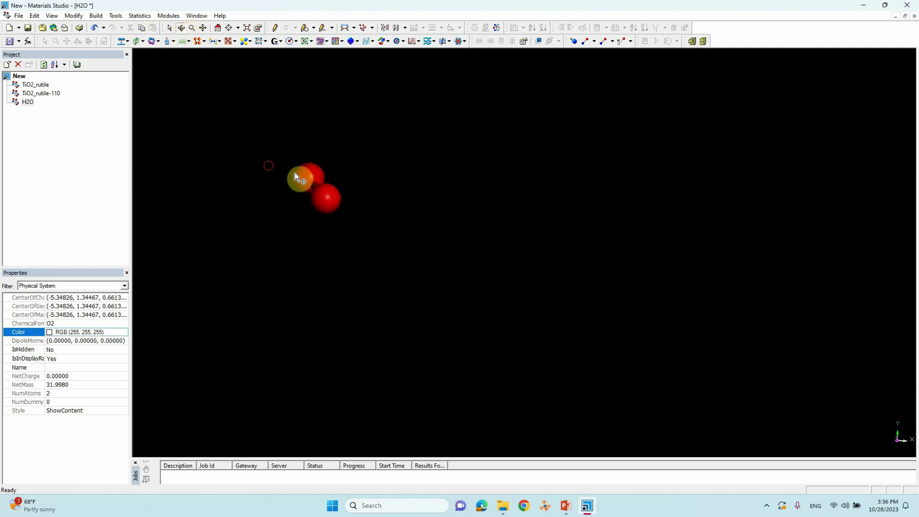
pyautogui.moveTo(294, 172); pyautogui.dragTo(472, 221)
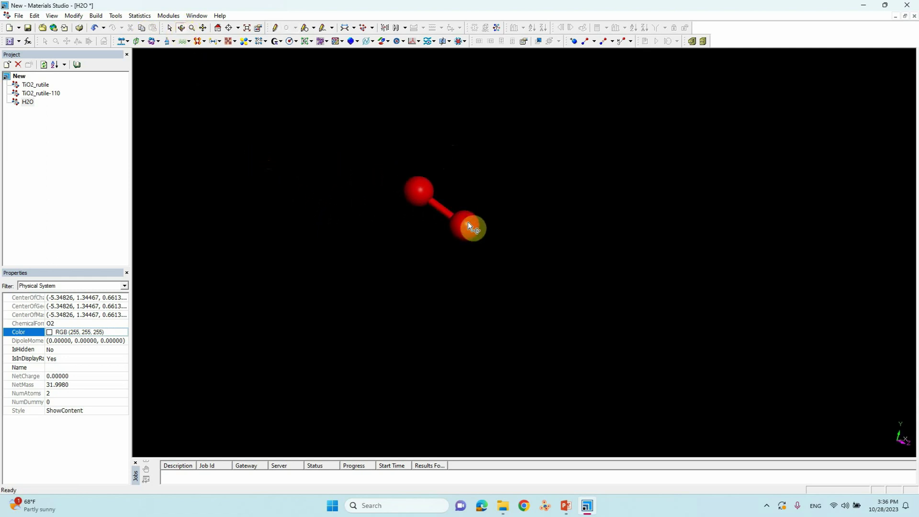
pyautogui.click(468, 223)
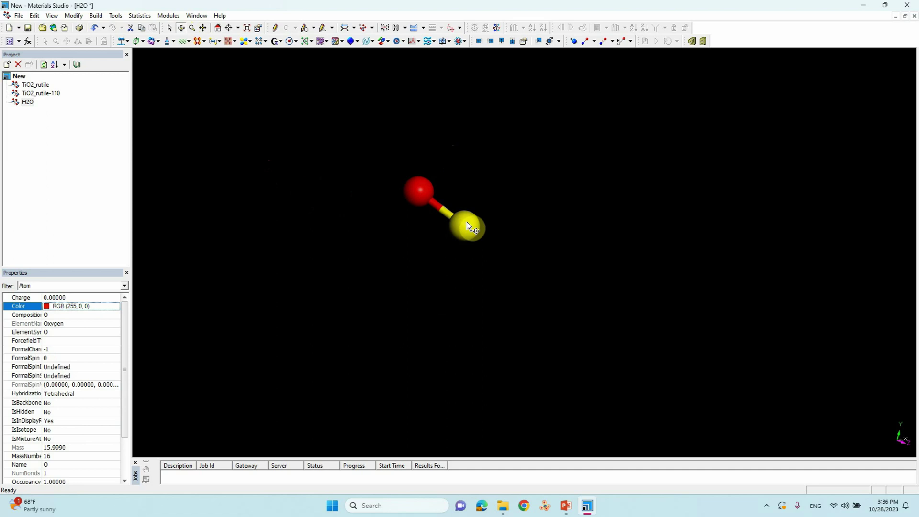
pyautogui.press('Delete')
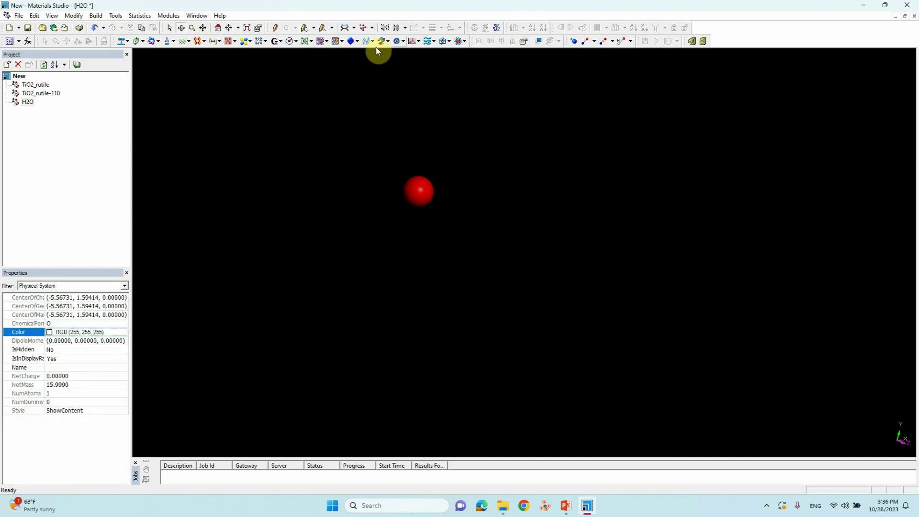
pyautogui.click(396, 27)
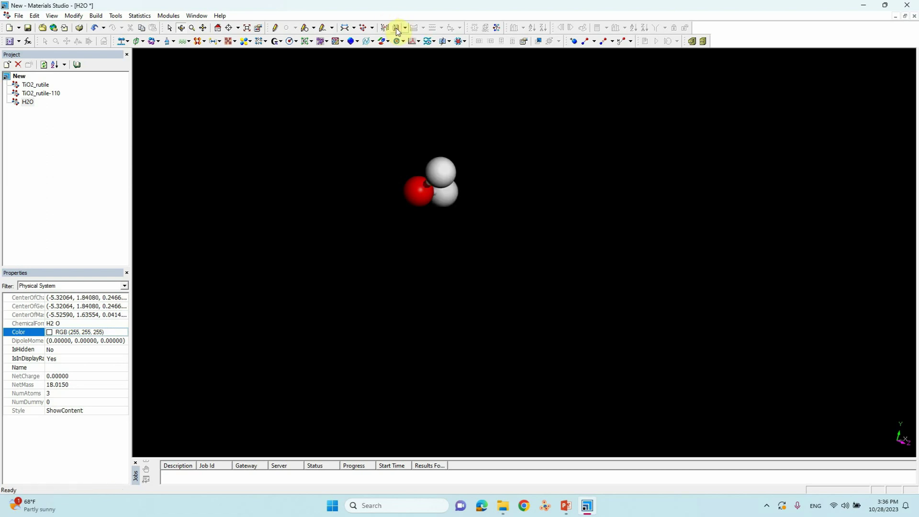
pyautogui.moveTo(421, 143); pyautogui.dragTo(499, 186, button='right')
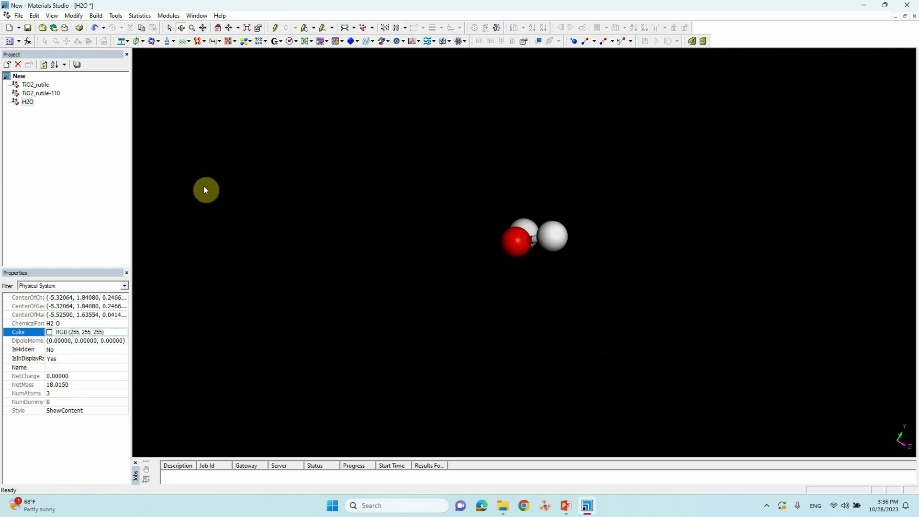
pyautogui.click(51, 135)
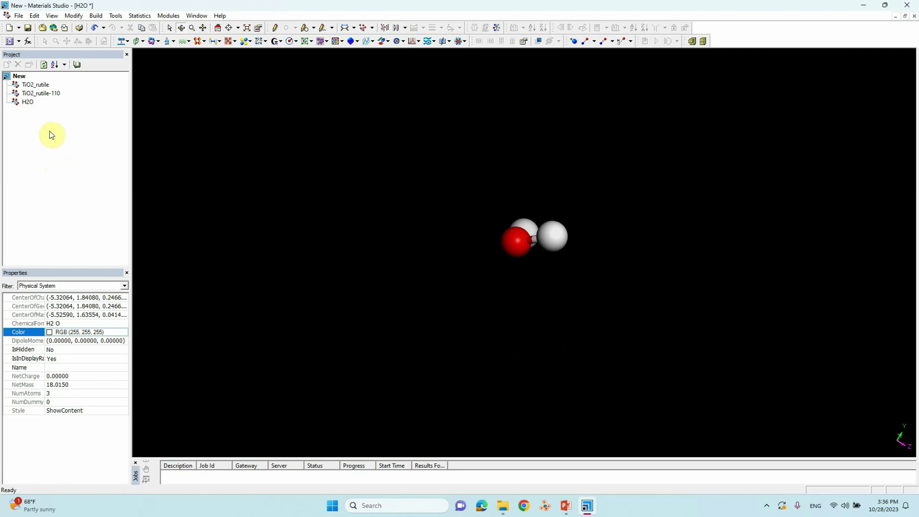
# Create another 3D Atomistic document and name it H2O-Cluster
pyautogui.click(10, 27)
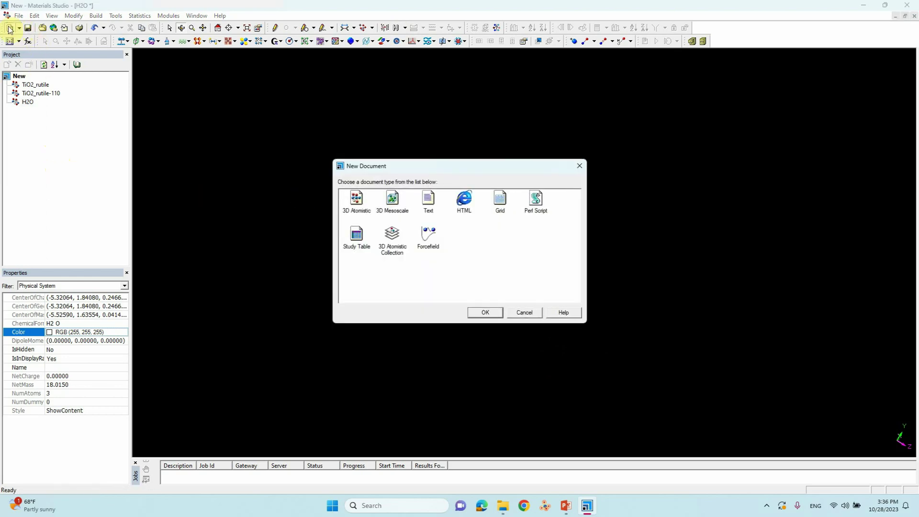
pyautogui.click(353, 205)
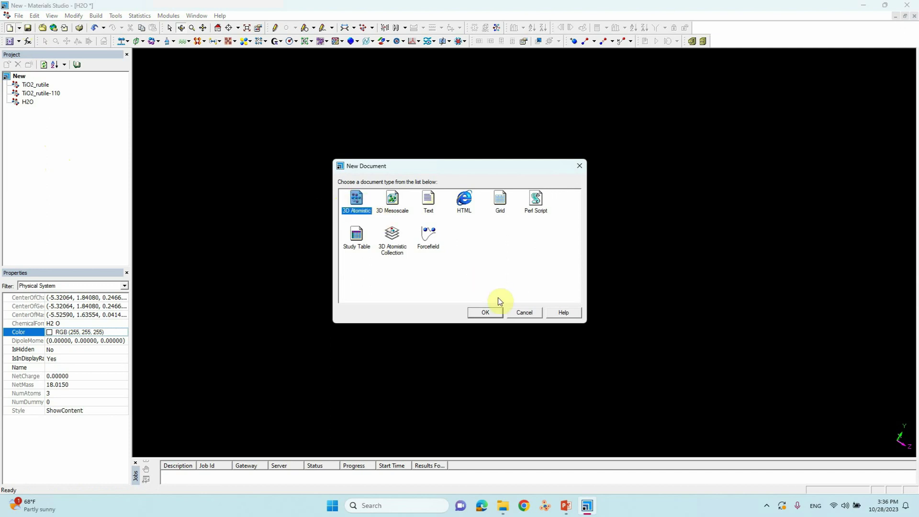
pyautogui.click(485, 312)
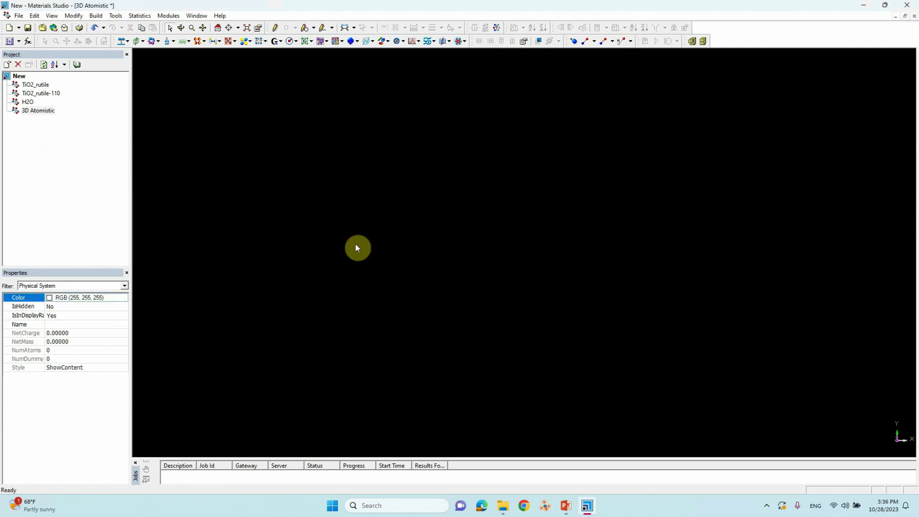
pyautogui.click(53, 112)
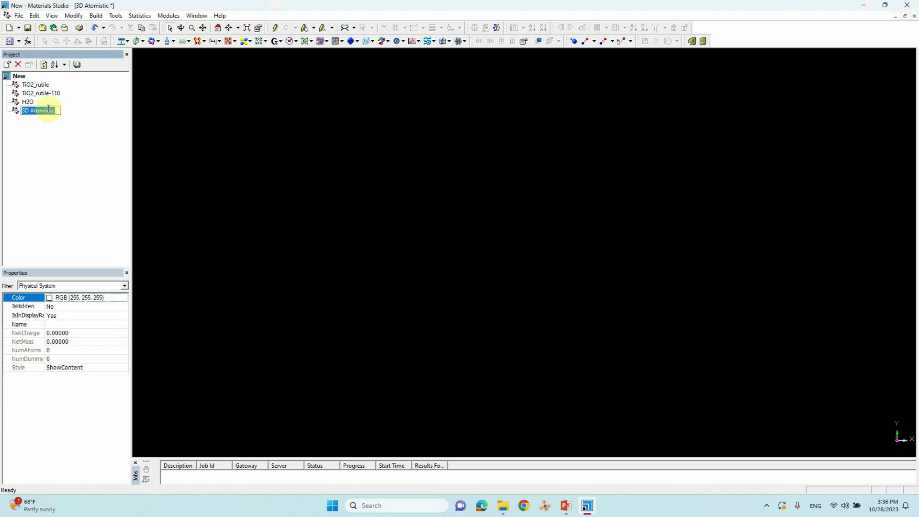
pyautogui.write('H2O-Cluster')
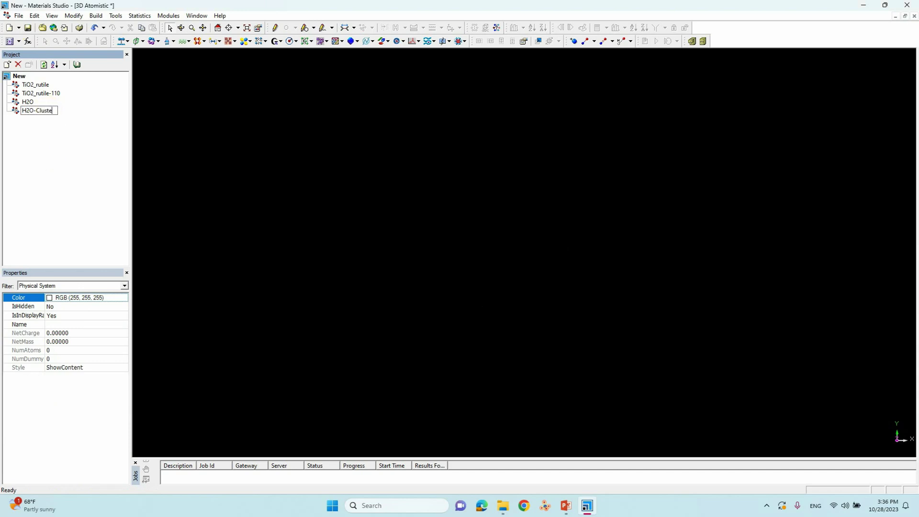
pyautogui.click(55, 152)
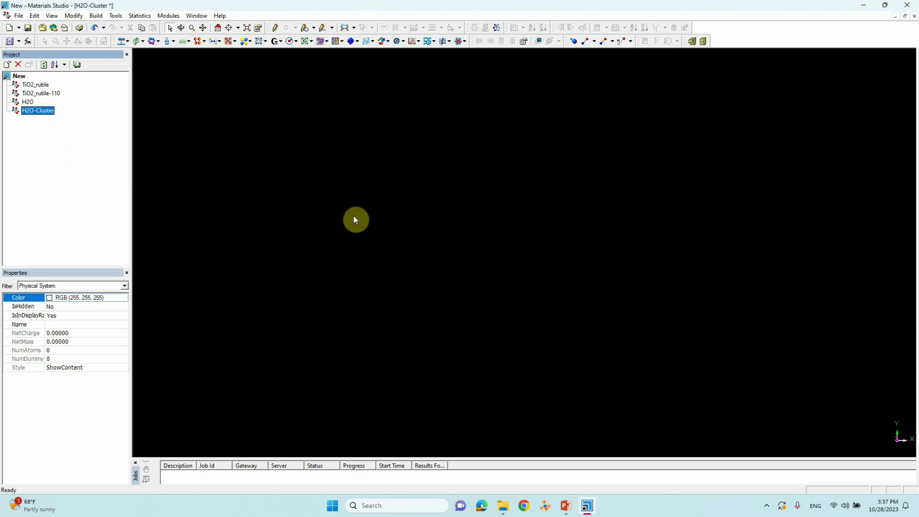
# Open the TiO2_rutile-110 and H2O-Cluster documents and preview the Build Crystal lattice parameters
pyautogui.click(42, 96)
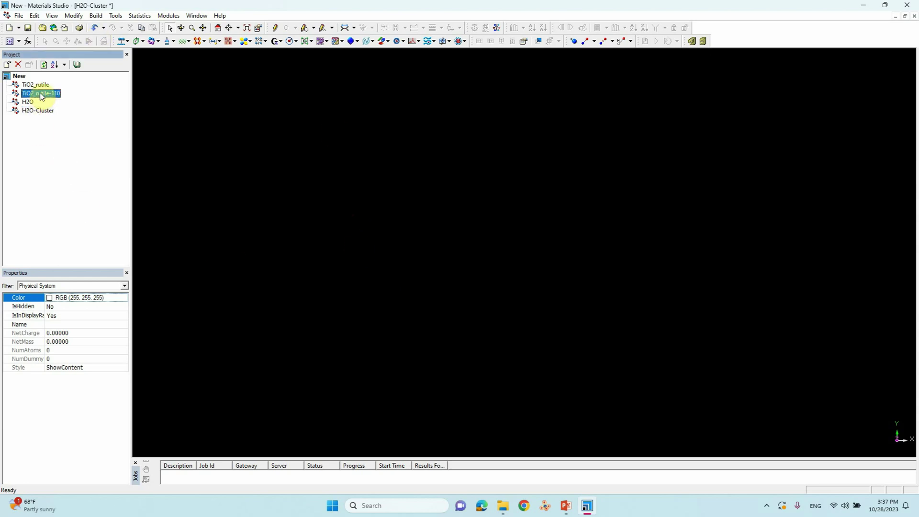
pyautogui.doubleClick(42, 95)
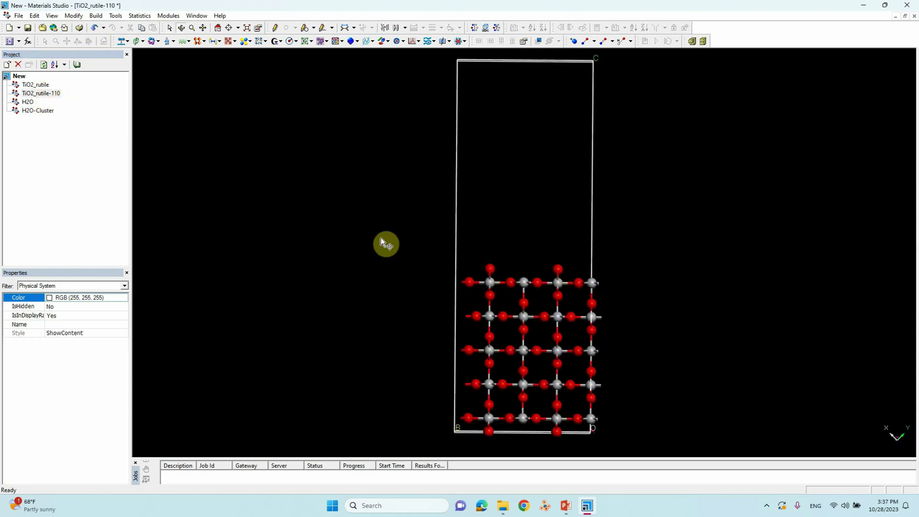
pyautogui.click(43, 111)
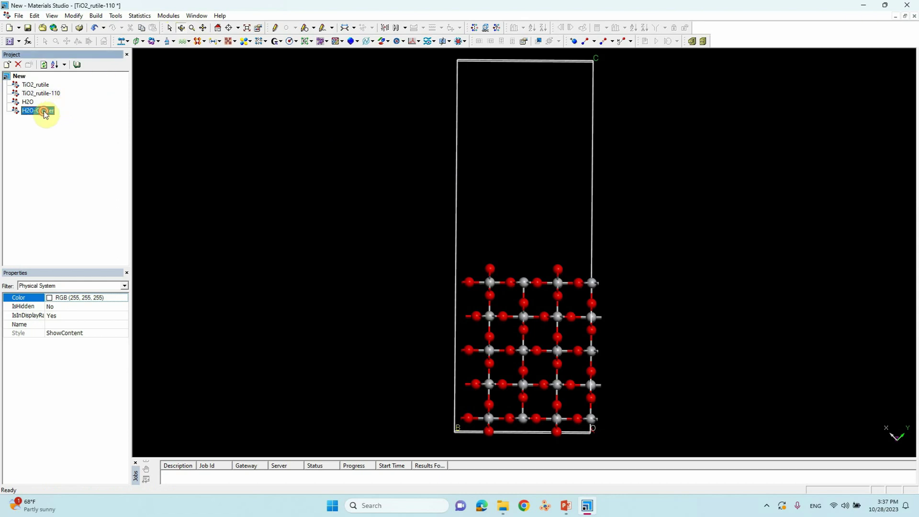
pyautogui.doubleClick(43, 111)
pyautogui.click(94, 16)
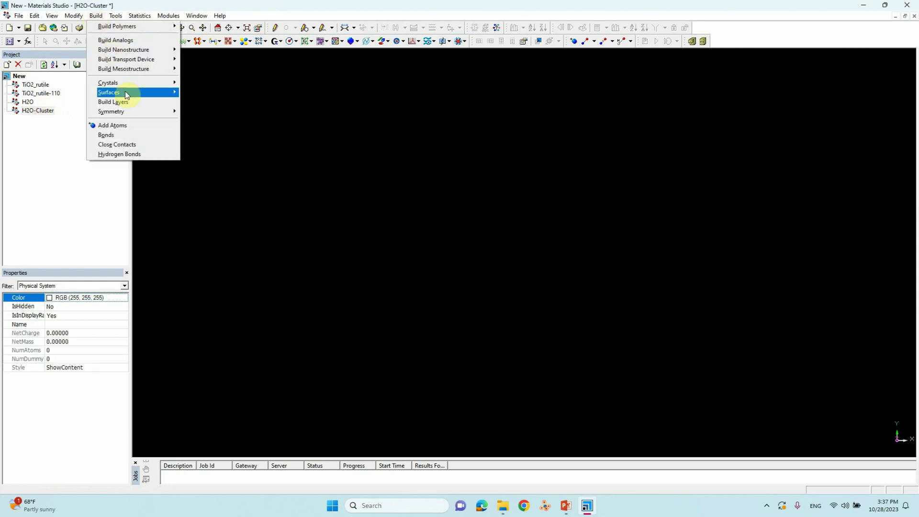
pyautogui.moveTo(124, 83)
pyautogui.click(225, 81)
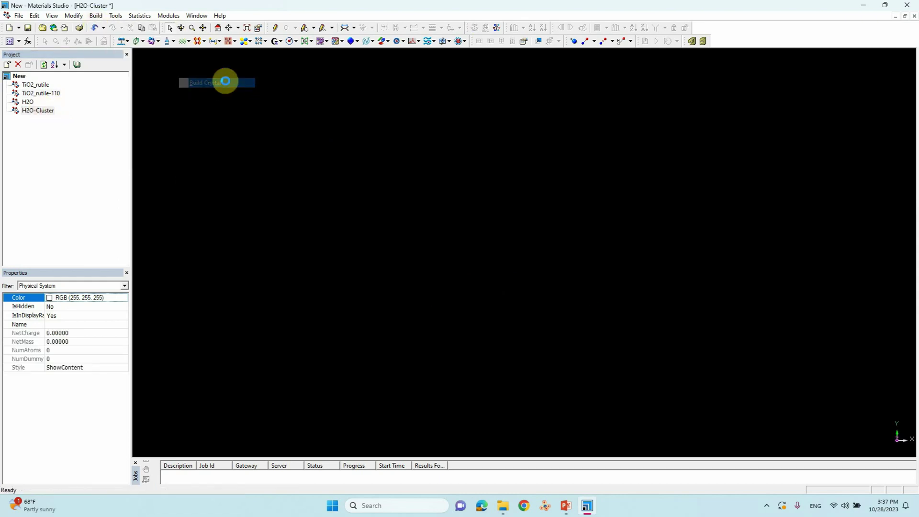
pyautogui.moveTo(123, 24); pyautogui.dragTo(493, 67)
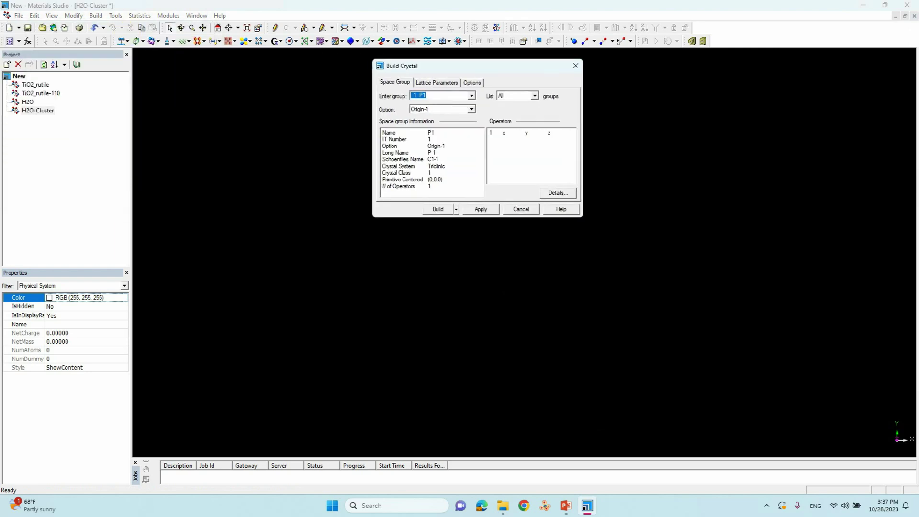
pyautogui.click(436, 82)
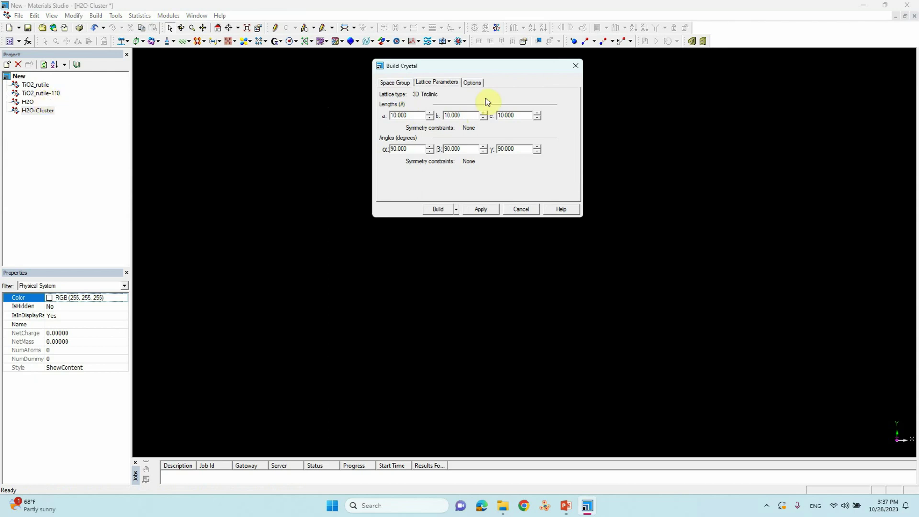
pyautogui.click(575, 68)
# Copy the slab's b lattice length (12.993794) from its Build Crystal lattice parameters
pyautogui.doubleClick(40, 93)
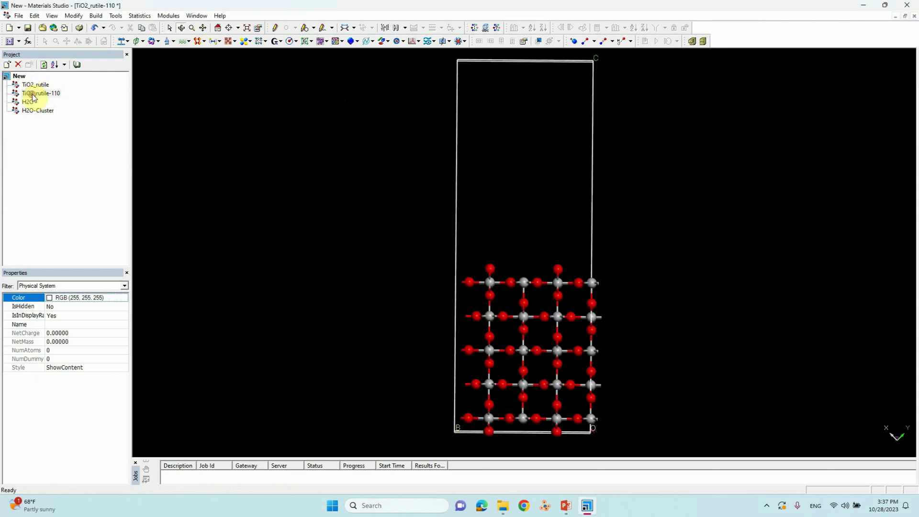
pyautogui.rightClick(234, 127)
pyautogui.click(225, 119)
pyautogui.click(95, 15)
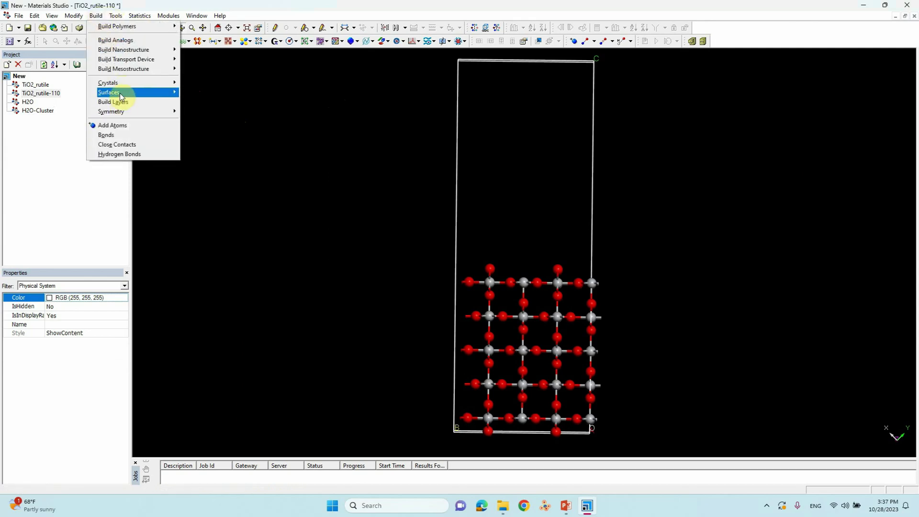
pyautogui.moveTo(120, 88)
pyautogui.click(214, 84)
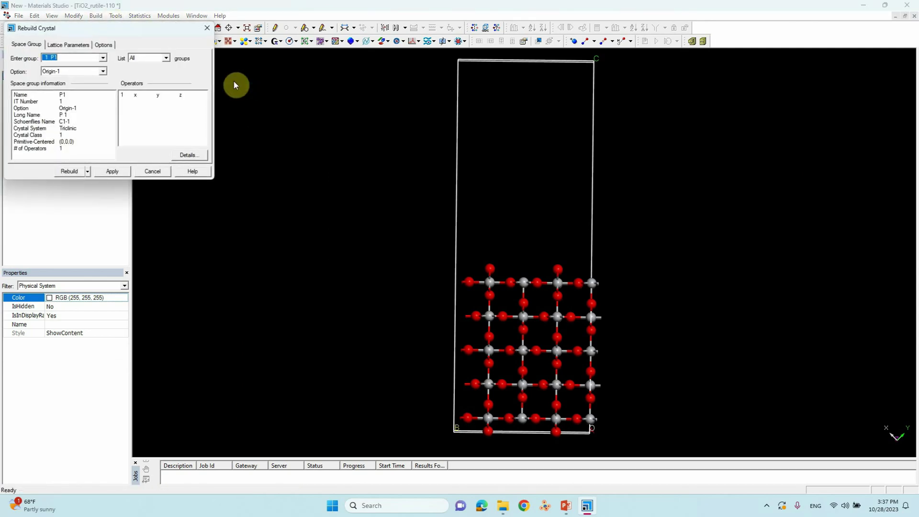
pyautogui.click(68, 44)
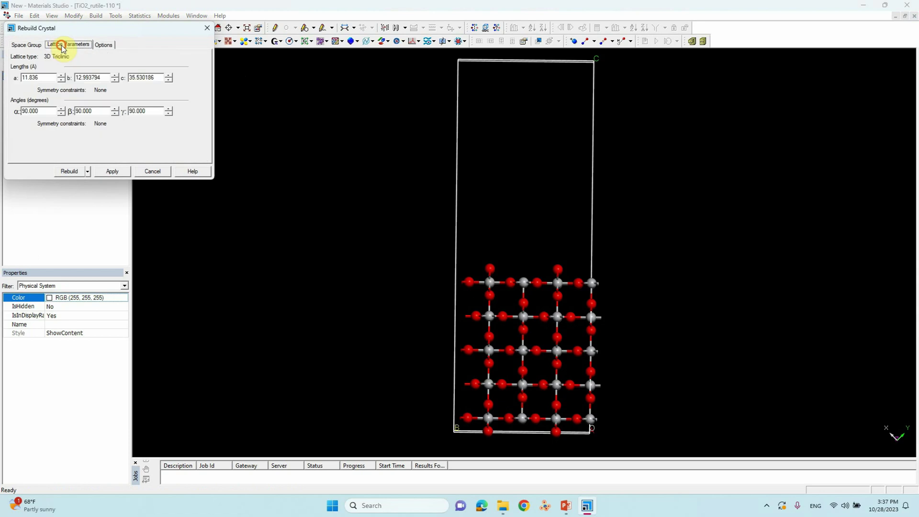
pyautogui.doubleClick(90, 76)
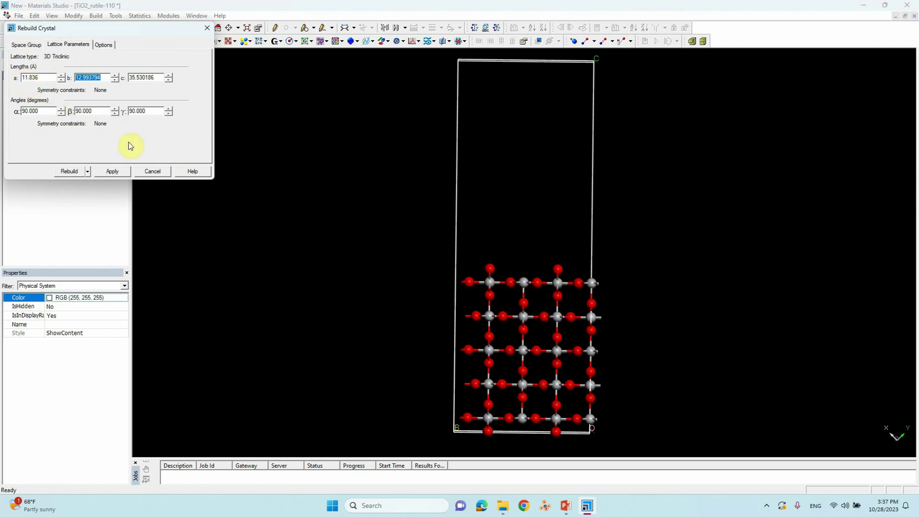
pyautogui.click(206, 28)
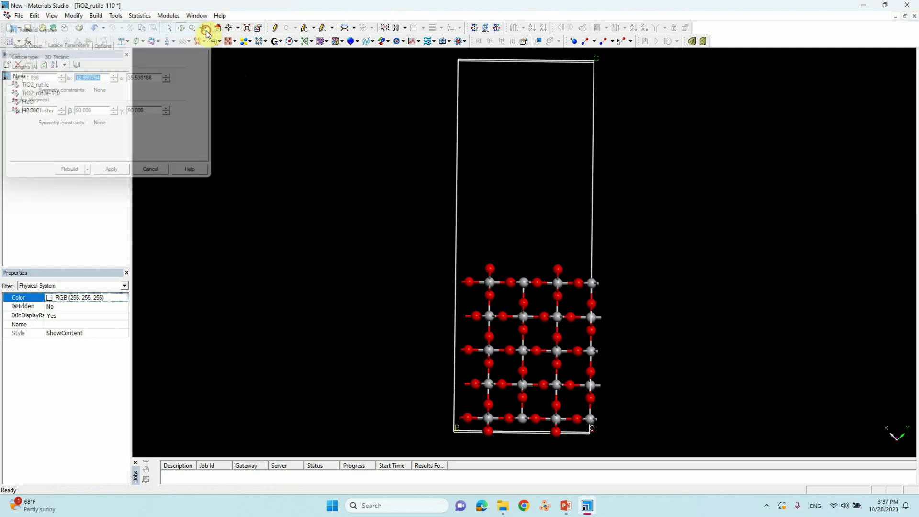
# Build the H2O-Cluster crystal cell with a 11.836, b 12.993794 and c 17 Å
pyautogui.doubleClick(38, 110)
pyautogui.click(96, 15)
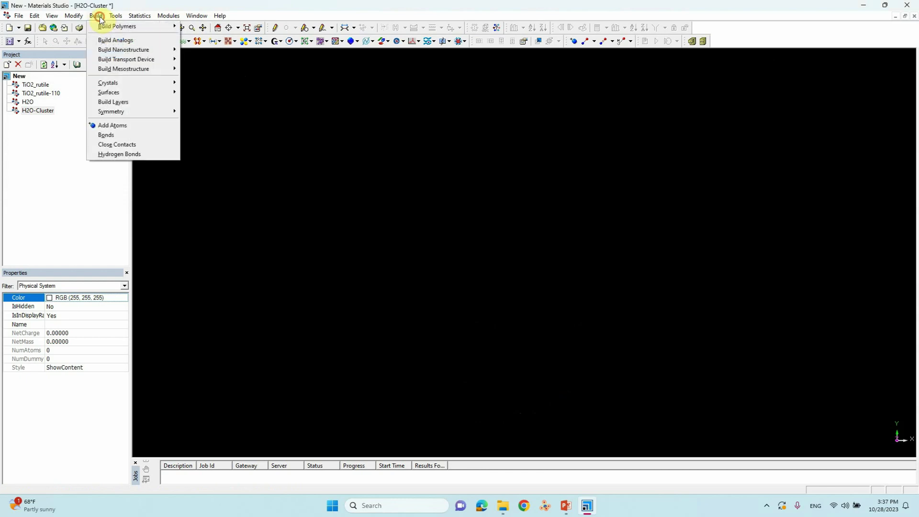
pyautogui.moveTo(127, 82)
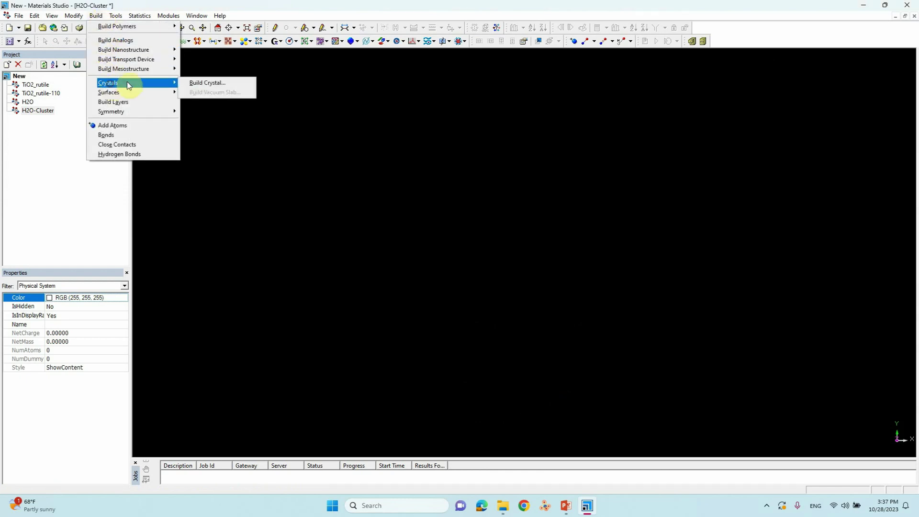
pyautogui.click(221, 82)
pyautogui.click(79, 44)
pyautogui.doubleClick(98, 77)
pyautogui.write('12.993794')
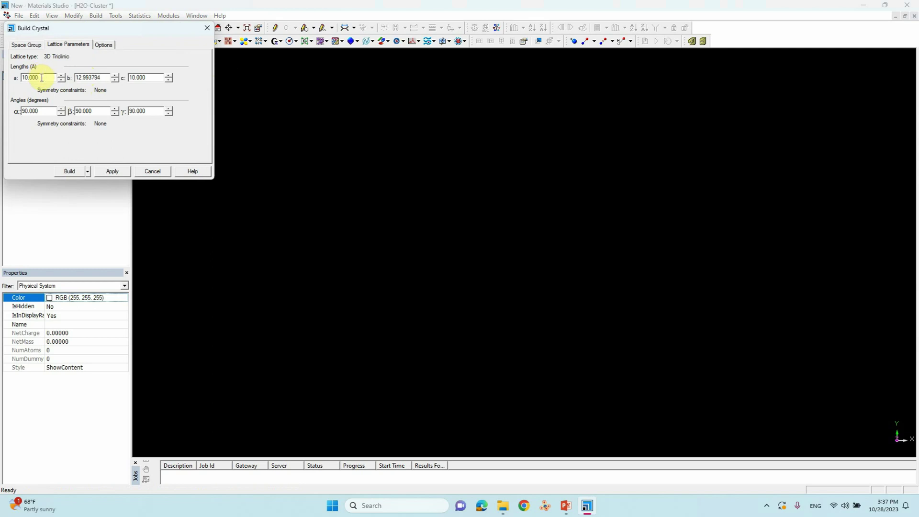
pyautogui.doubleClick(42, 78)
pyautogui.write('11.836')
pyautogui.click(144, 78)
pyautogui.doubleClick(154, 79)
pyautogui.write('17')
pyautogui.click(76, 108)
pyautogui.click(113, 171)
pyautogui.click(207, 28)
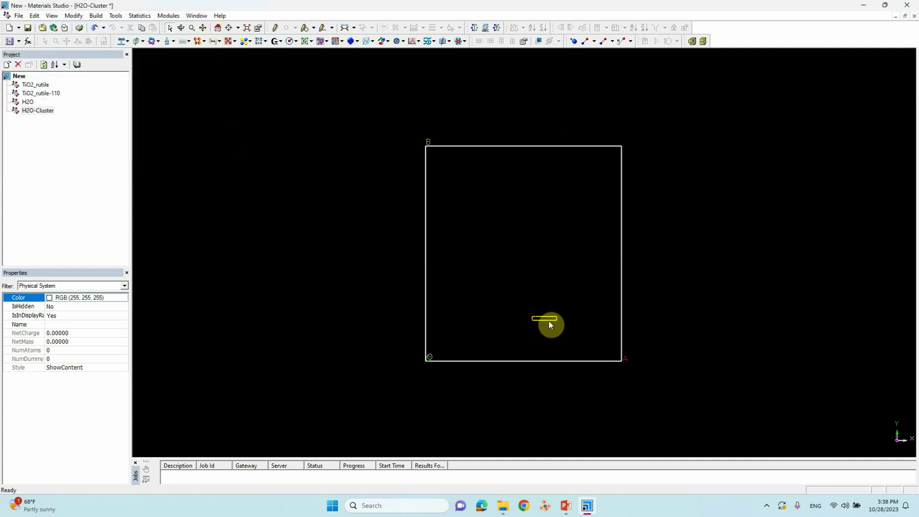
# Orbit the empty H2O-Cluster cell into an oblique 3-D perspective view
pyautogui.click(180, 28)
pyautogui.moveTo(497, 230)
pyautogui.mouseDown()
pyautogui.moveTo(535, 230)
pyautogui.moveTo(519, 176)
pyautogui.moveTo(518, 216)
pyautogui.moveTo(531, 207)
pyautogui.moveTo(530, 219)
pyautogui.moveTo(521, 213)
pyautogui.mouseUp()
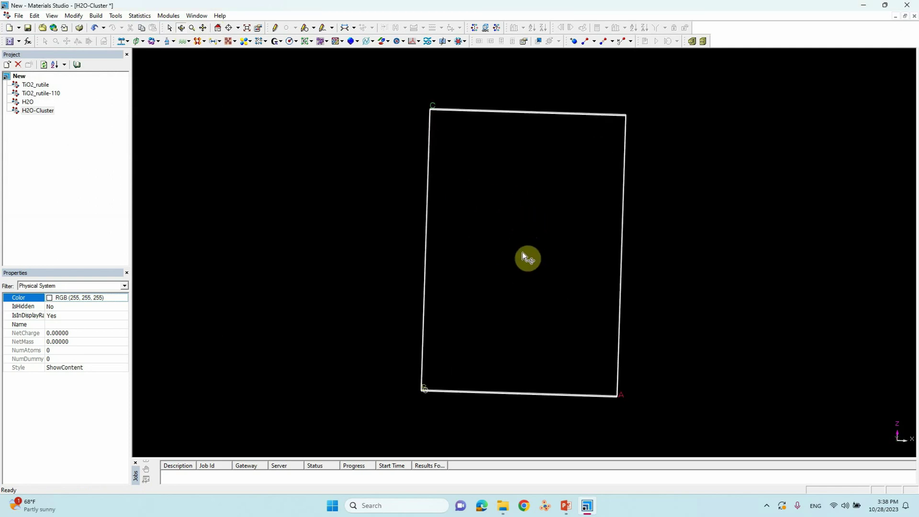
pyautogui.moveTo(578, 285); pyautogui.dragTo(488, 250)
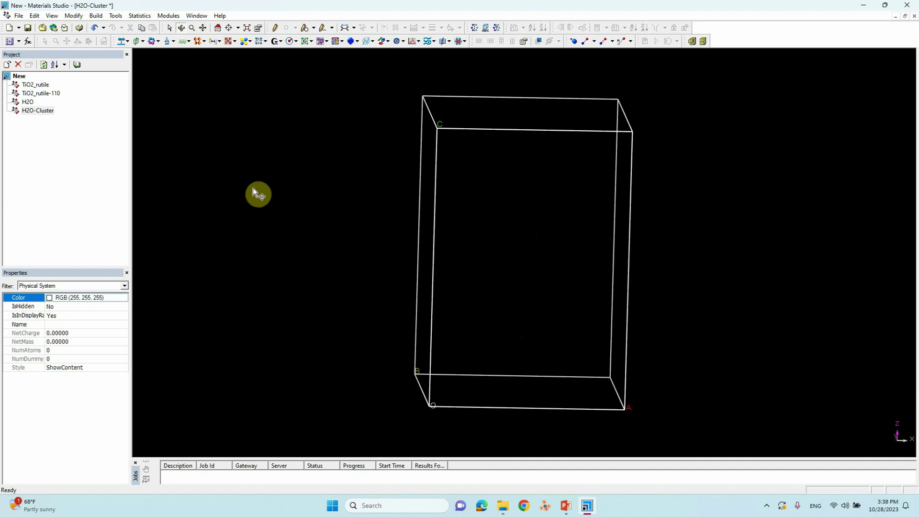
pyautogui.click(766, 505)
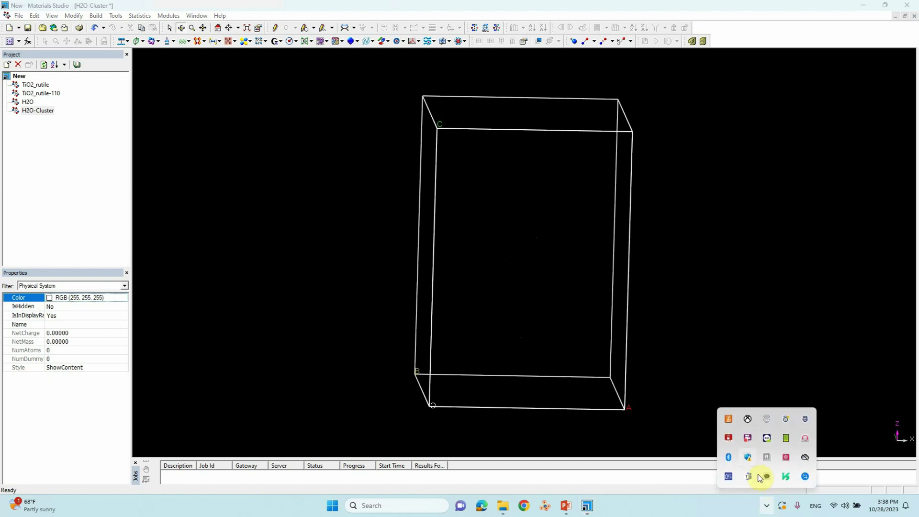
pyautogui.rightClick(748, 441)
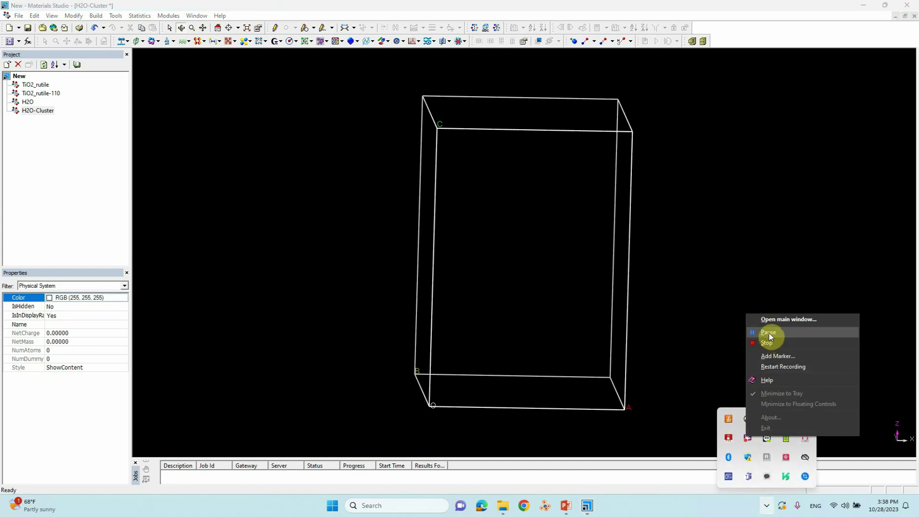
pyautogui.click(768, 335)
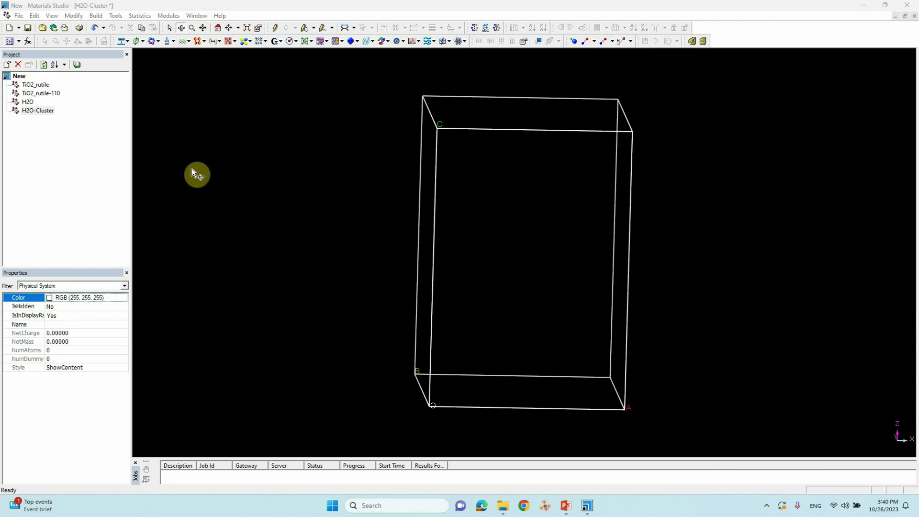
pyautogui.click(144, 44)
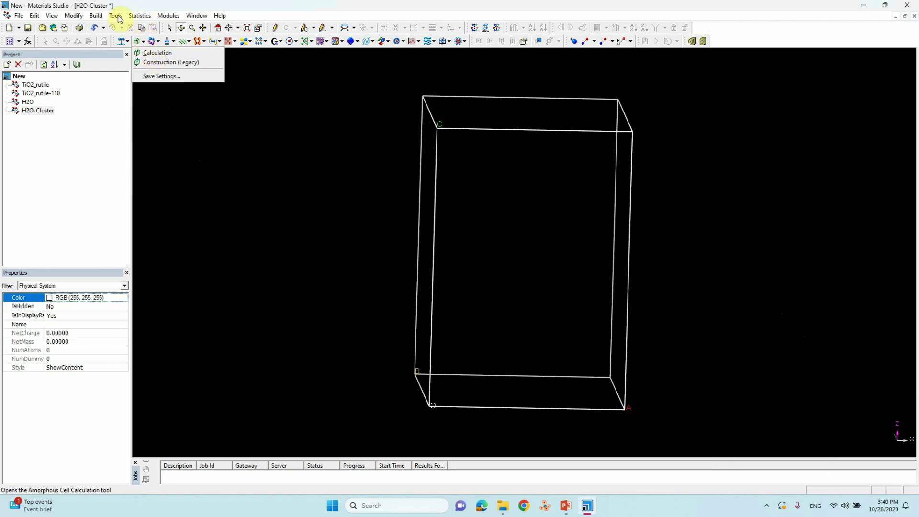
# Bring up the Amorphous Cell Calculation setup from the Modules menu
pyautogui.click(168, 16)
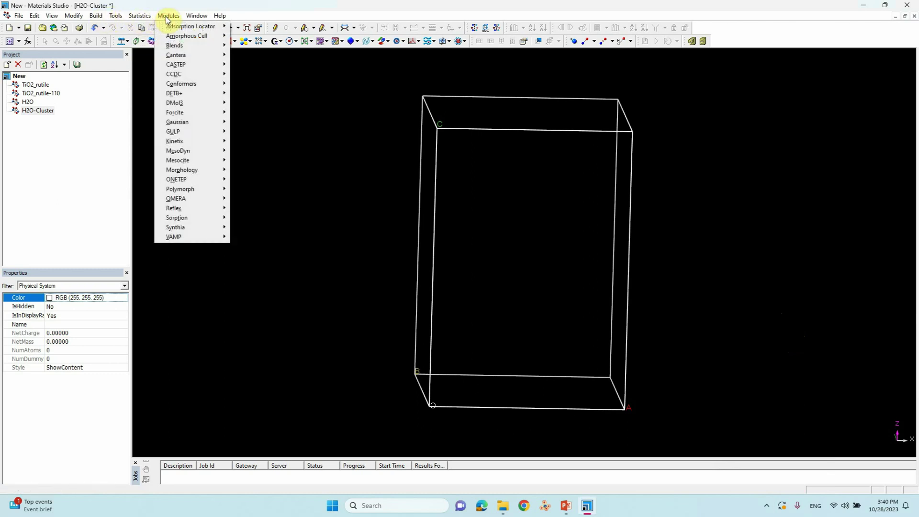
pyautogui.moveTo(189, 40)
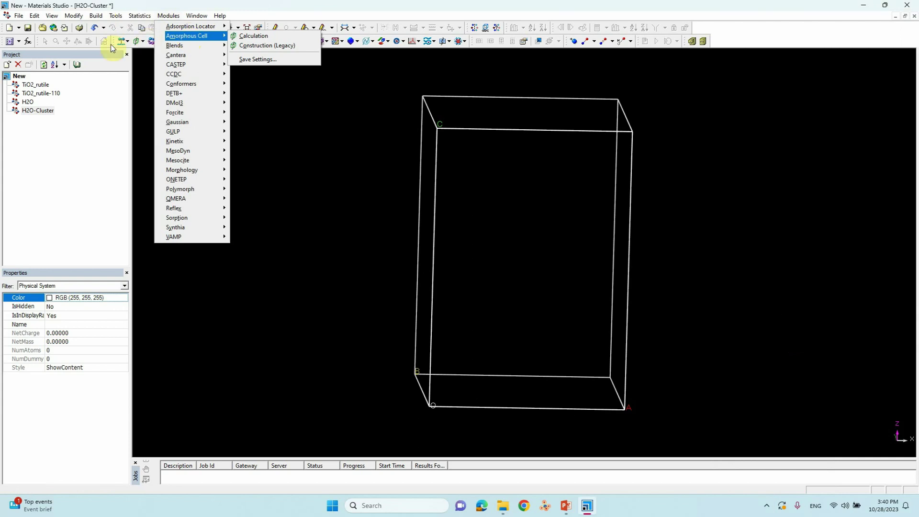
pyautogui.click(143, 42)
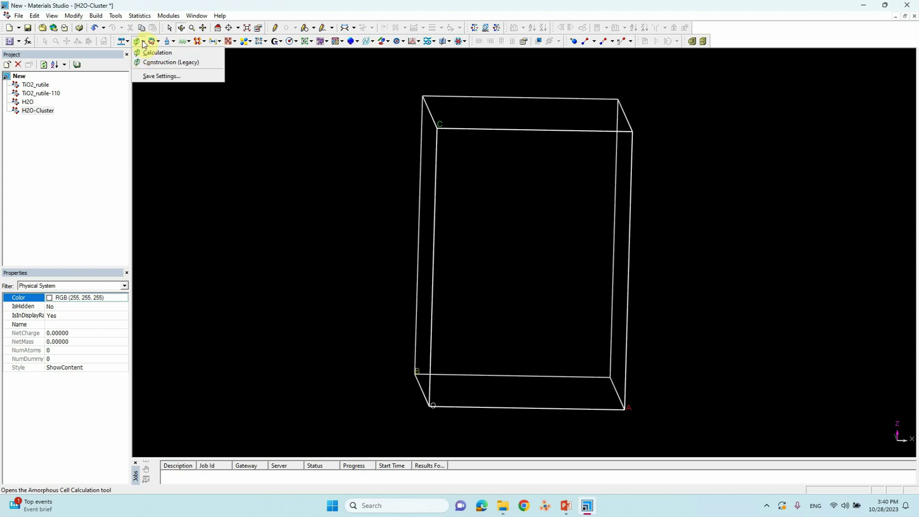
pyautogui.click(164, 16)
pyautogui.click(164, 17)
pyautogui.click(164, 17)
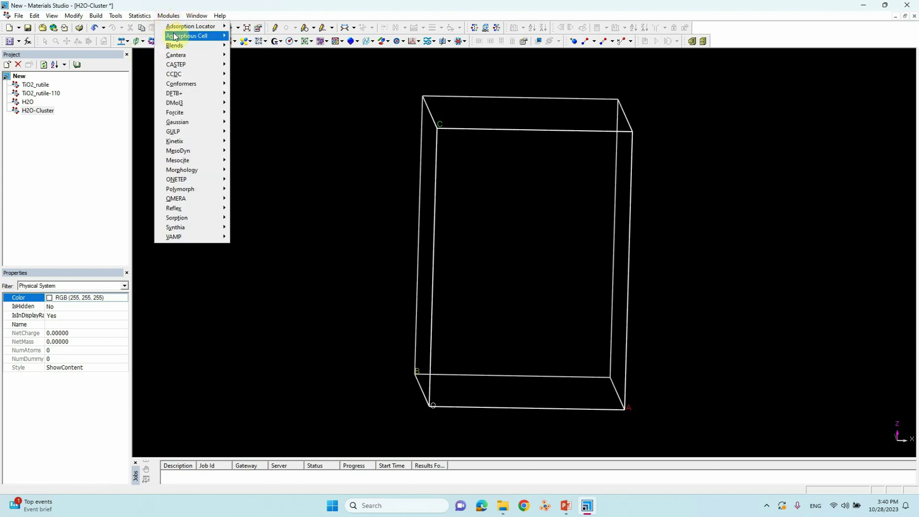
pyautogui.moveTo(174, 36)
pyautogui.click(252, 36)
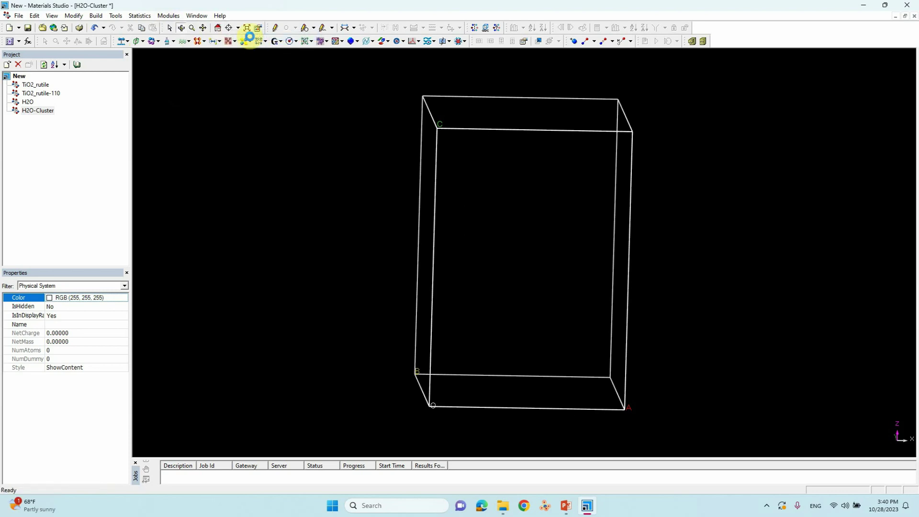
# Run an Amorphous Cell Packing task filling the cell with H2O at 1.0 g/cm³
pyautogui.moveTo(207, 122); pyautogui.dragTo(224, 93)
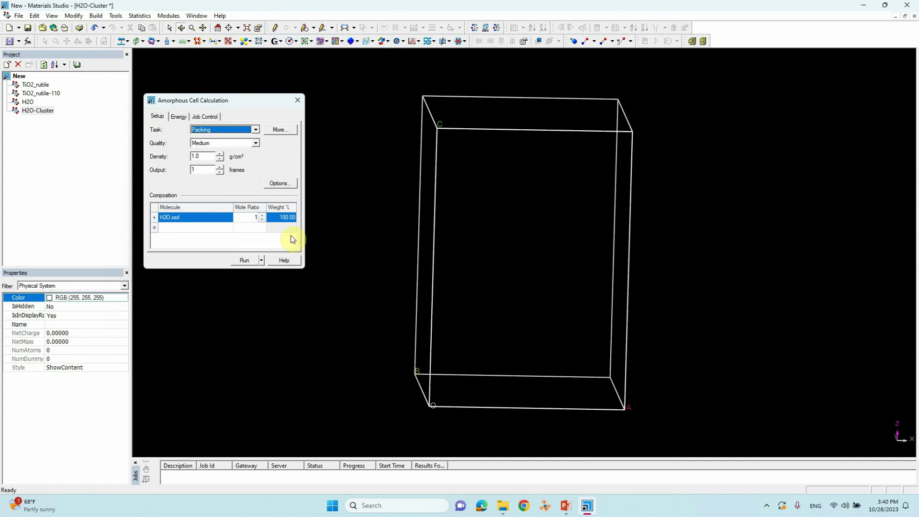
pyautogui.click(228, 130)
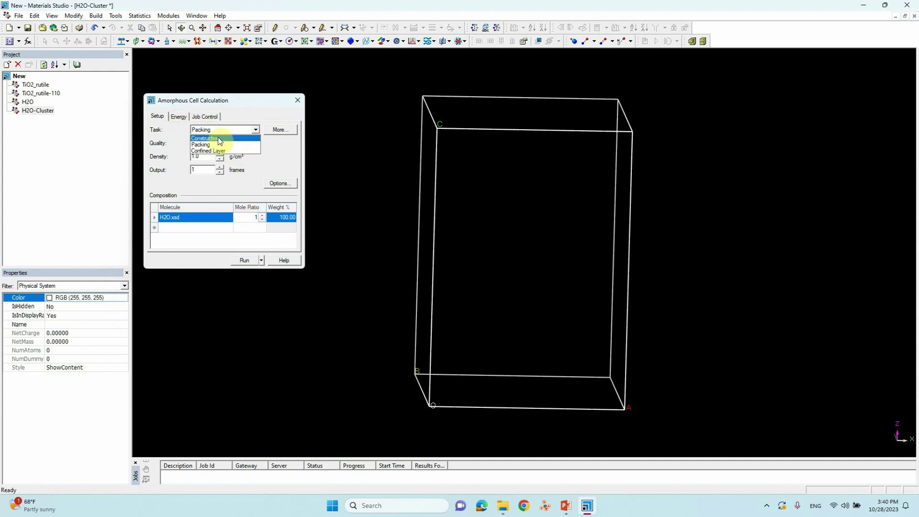
pyautogui.click(207, 138)
pyautogui.click(215, 130)
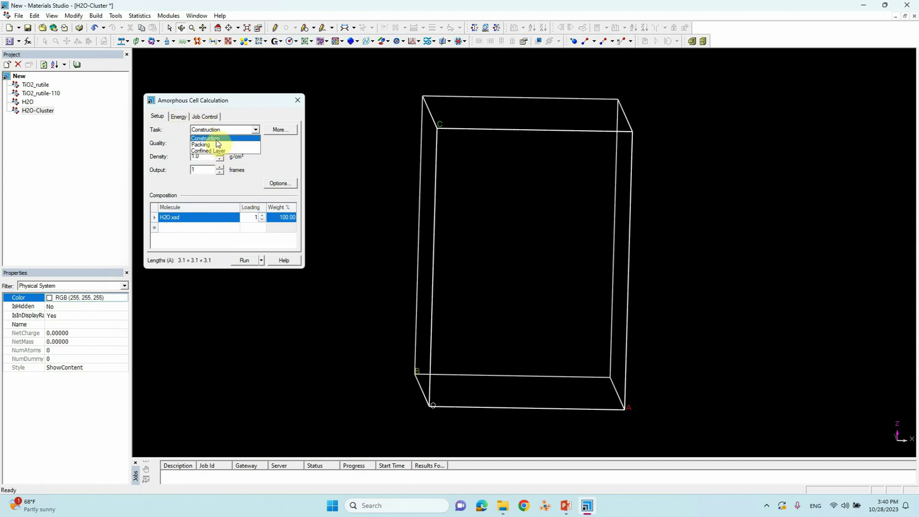
pyautogui.click(212, 144)
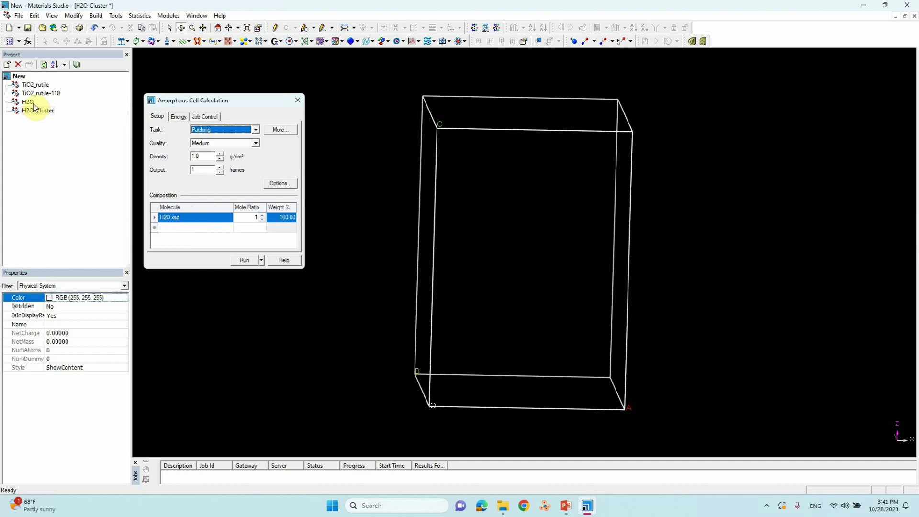
pyautogui.click(191, 218)
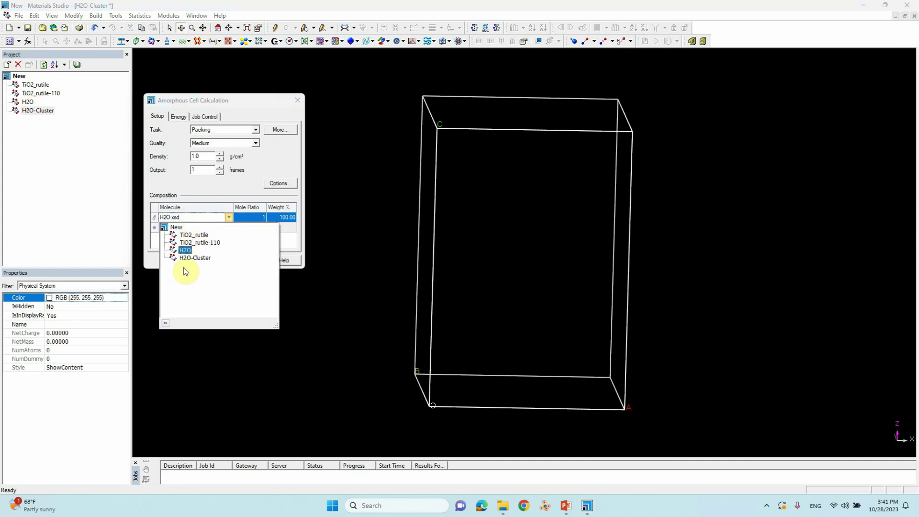
pyautogui.click(176, 251)
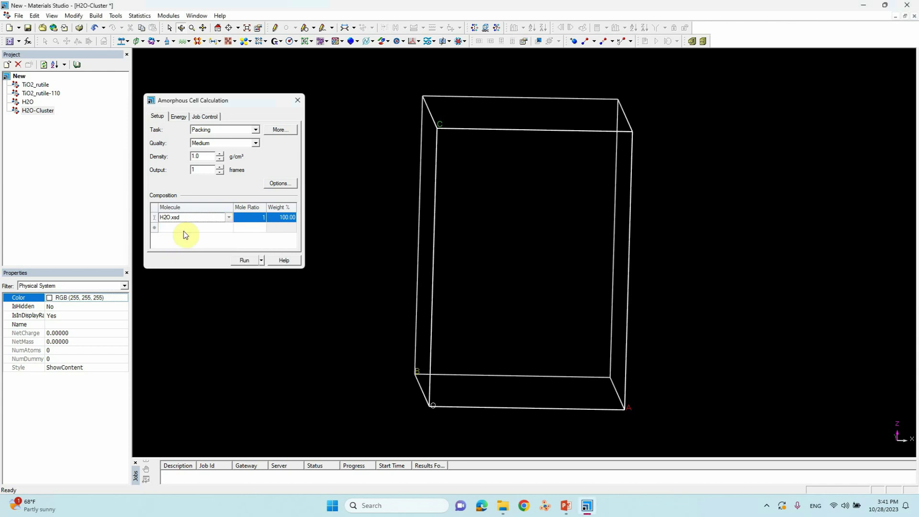
pyautogui.click(180, 216)
pyautogui.click(185, 250)
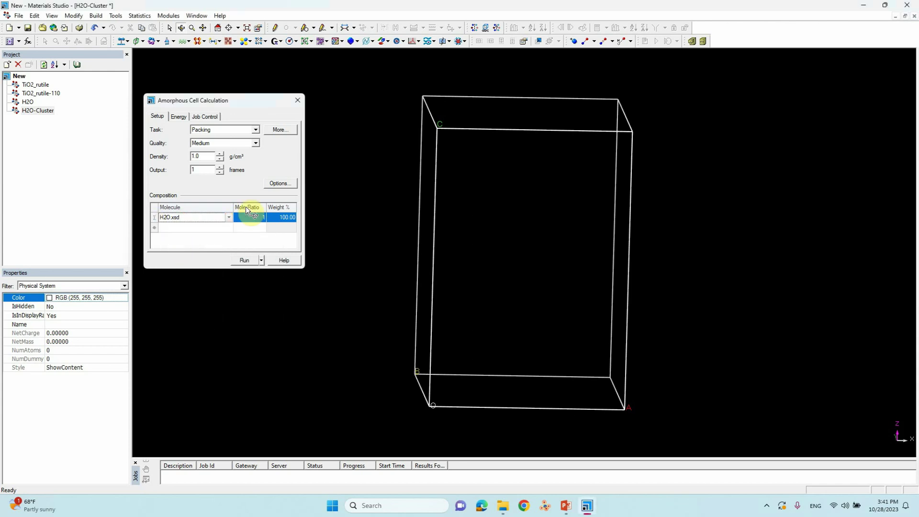
pyautogui.click(246, 260)
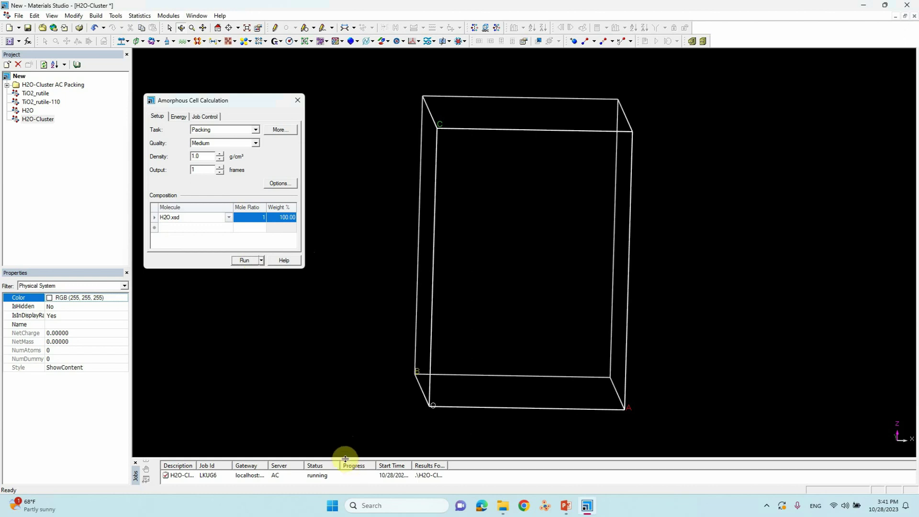
# Follow the packing job, dismiss Job Completed and close the Amorphous Cell dialog
pyautogui.moveTo(344, 458); pyautogui.dragTo(339, 424)
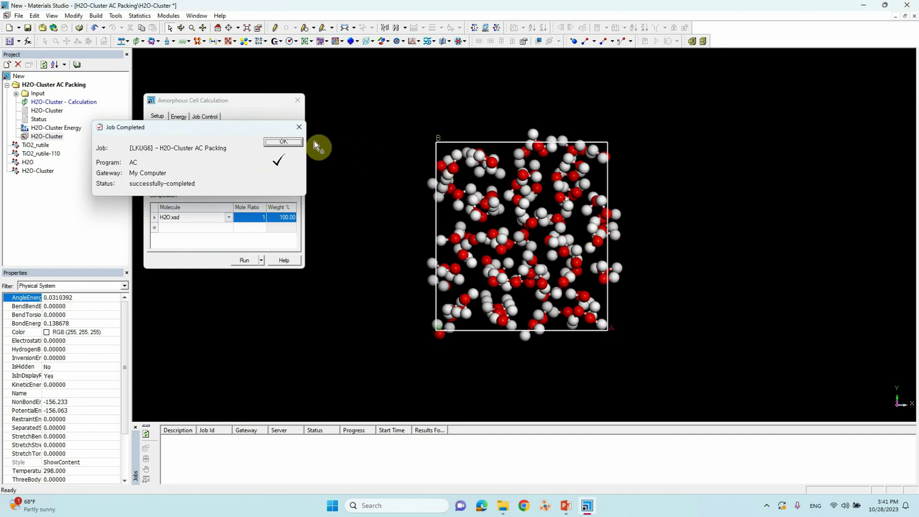
pyautogui.click(282, 141)
pyautogui.click(295, 104)
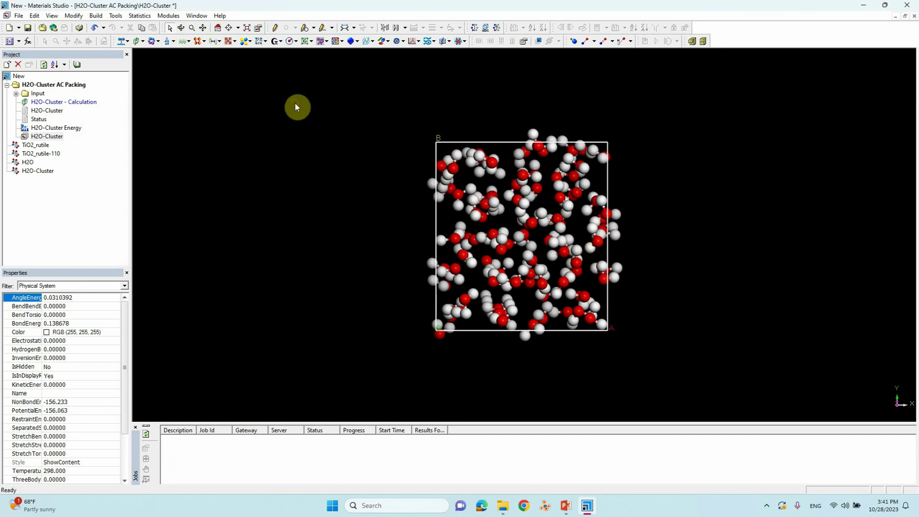
# Rotate the packed water cell to inspect it and select the corner oxygen atom
pyautogui.click(181, 28)
pyautogui.moveTo(528, 182); pyautogui.dragTo(528, 205)
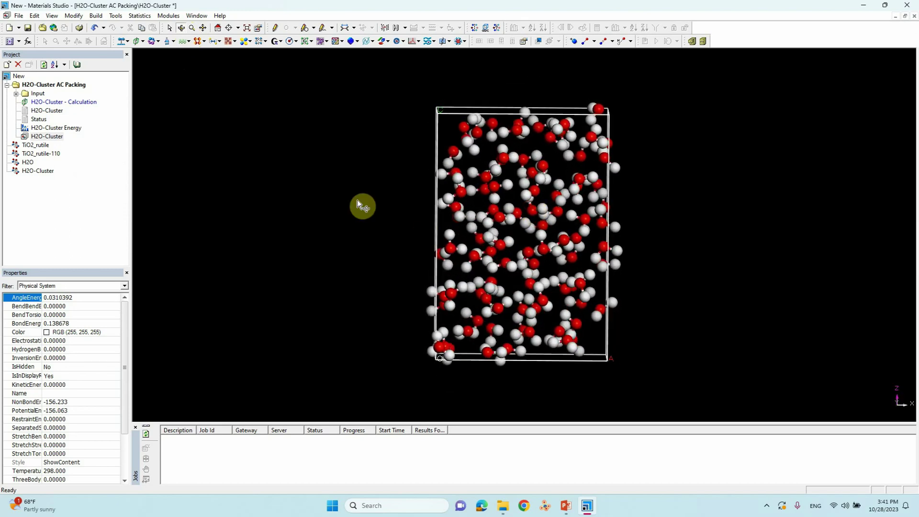
pyautogui.moveTo(650, 347); pyautogui.dragTo(596, 273)
pyautogui.moveTo(591, 223); pyautogui.dragTo(367, 85)
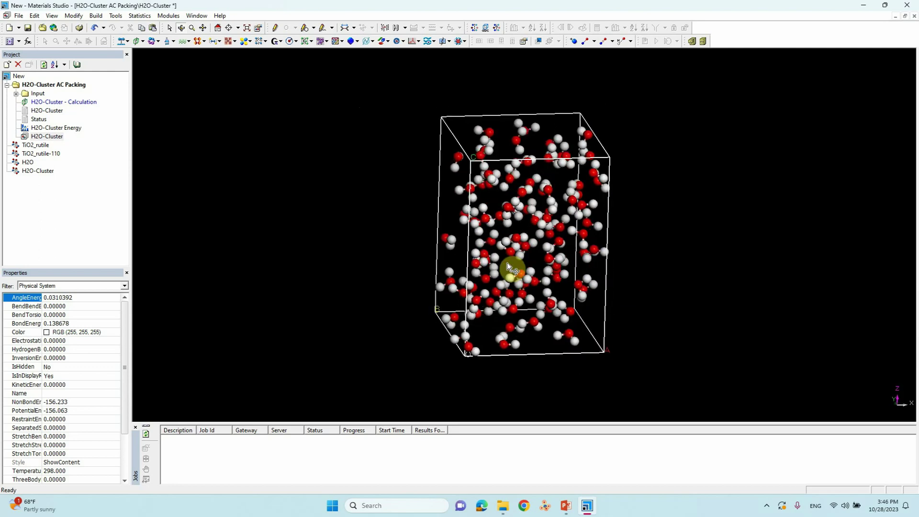
pyautogui.moveTo(507, 262)
pyautogui.mouseDown()
pyautogui.moveTo(484, 250)
pyautogui.moveTo(501, 242)
pyautogui.moveTo(490, 240)
pyautogui.moveTo(493, 270)
pyautogui.mouseUp()
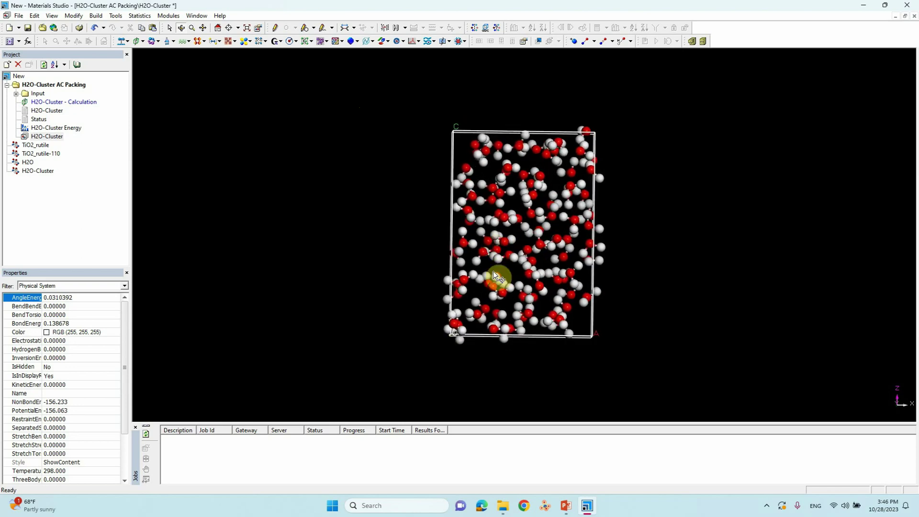
pyautogui.click(454, 324)
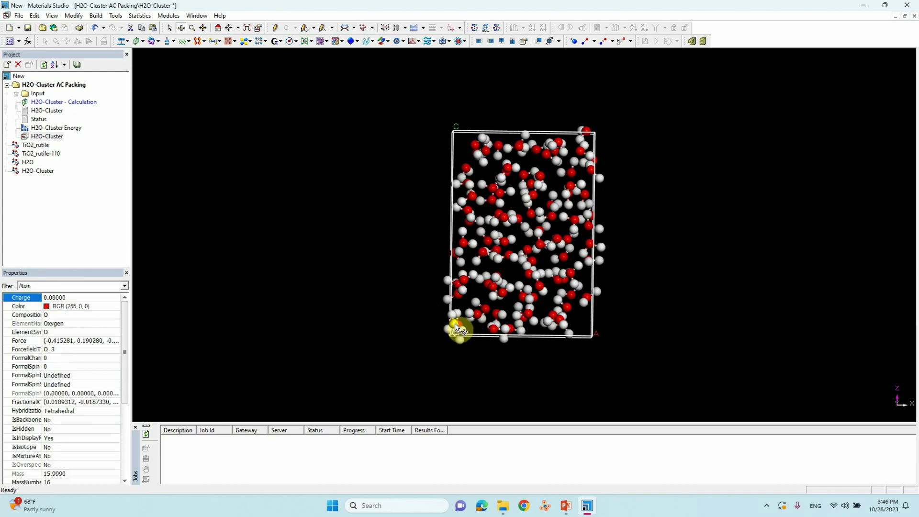
# Label the selected corner oxygen atom with its Name, then deselect it
pyautogui.rightClick(454, 324)
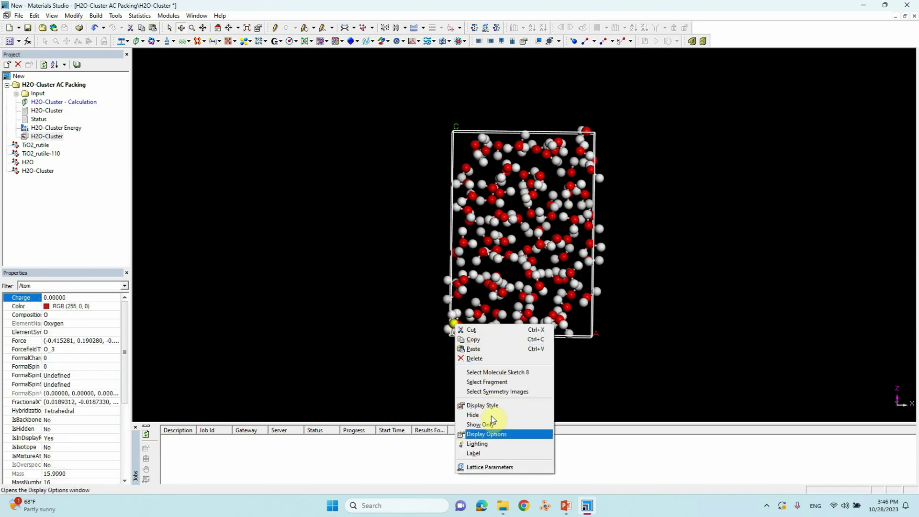
pyautogui.click(473, 452)
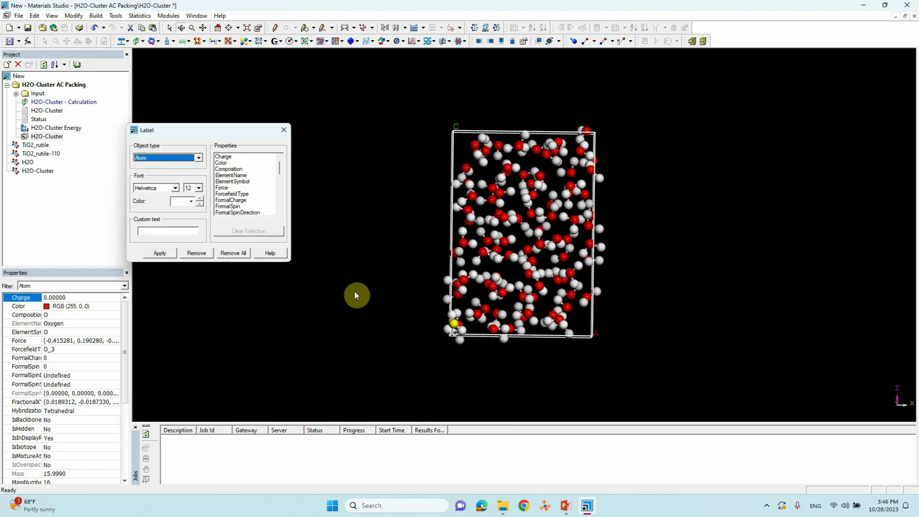
pyautogui.scroll(-4, 236, 180)
pyautogui.click(225, 200)
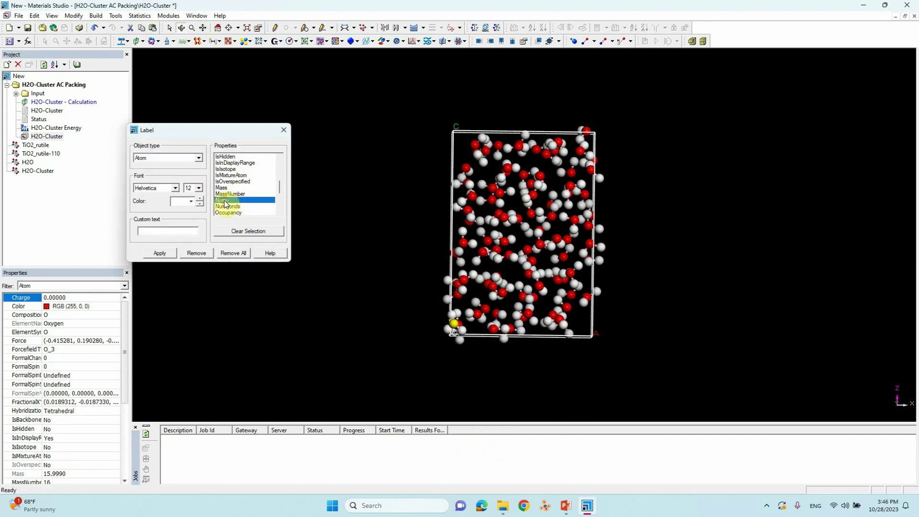
pyautogui.click(161, 254)
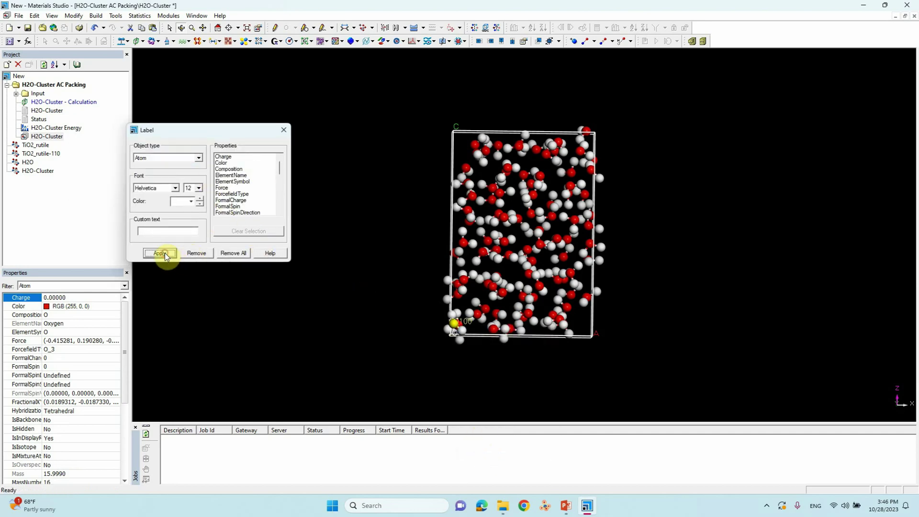
pyautogui.click(283, 126)
pyautogui.moveTo(493, 251); pyautogui.dragTo(505, 263)
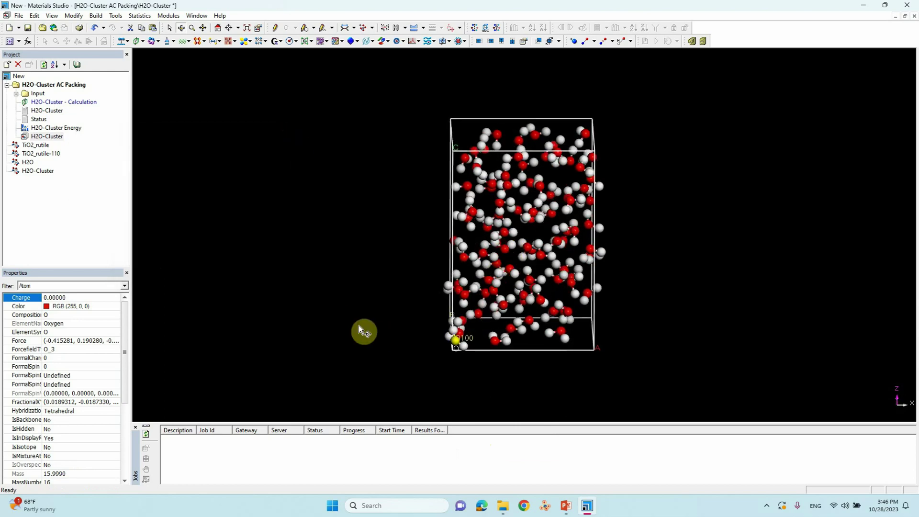
pyautogui.click(360, 329)
pyautogui.moveTo(467, 335); pyautogui.dragTo(481, 305)
# Copy the whole packed water cluster and paste it into the TiO2_rutile-110 slab cell
pyautogui.moveTo(375, 113); pyautogui.dragTo(645, 345)
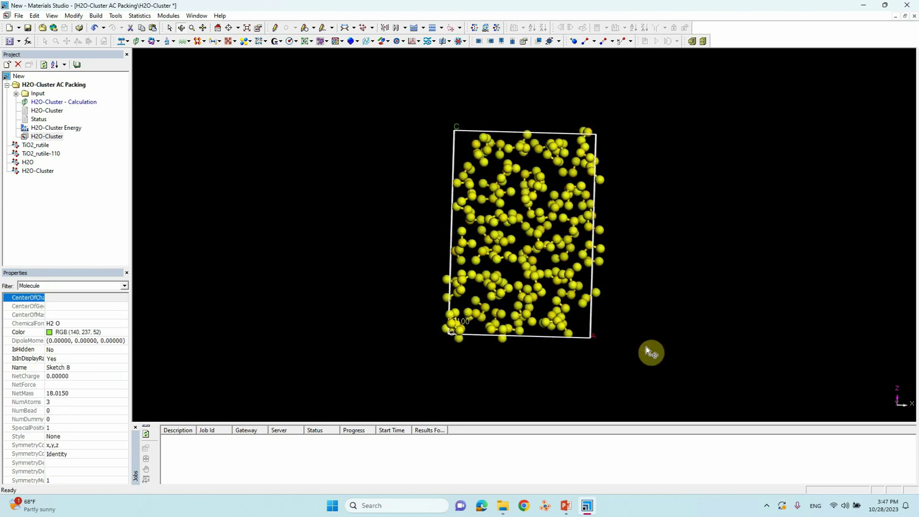
pyautogui.rightClick(541, 262)
pyautogui.click(556, 278)
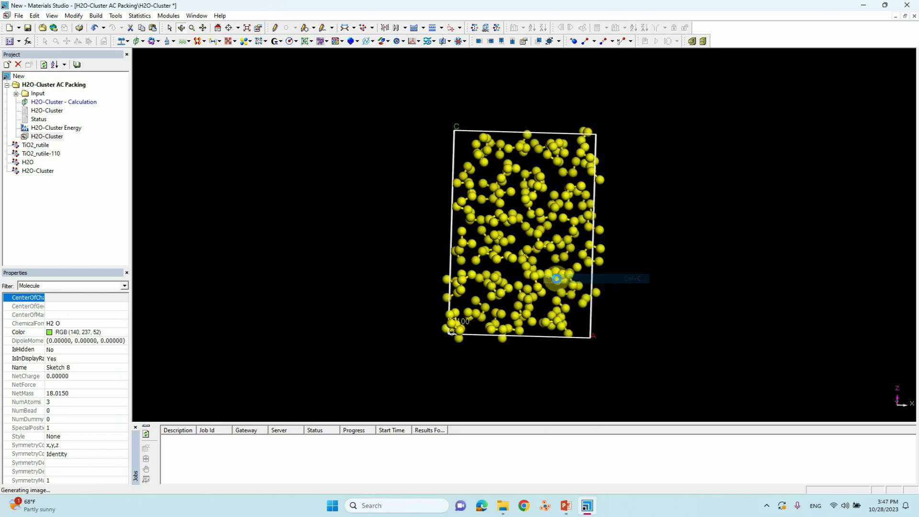
pyautogui.doubleClick(41, 153)
pyautogui.moveTo(467, 229); pyautogui.dragTo(501, 204, button='right')
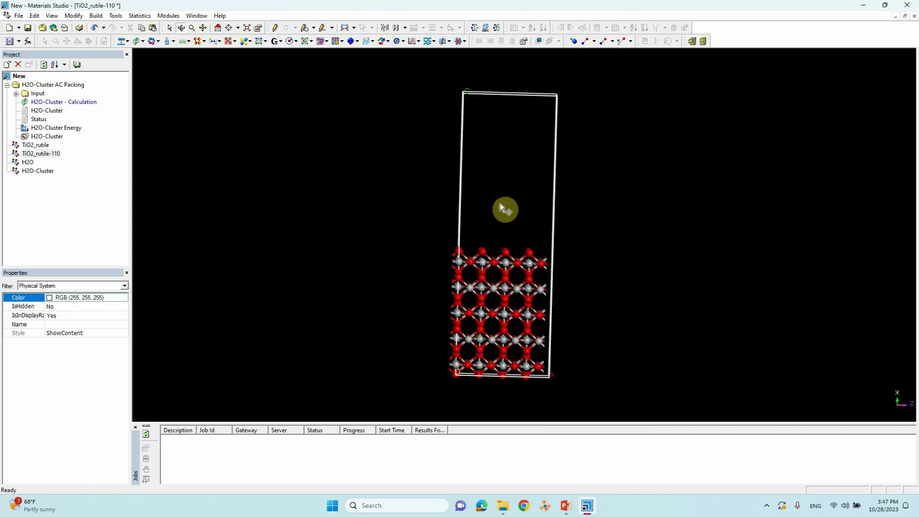
pyautogui.rightClick(499, 203)
pyautogui.click(517, 213)
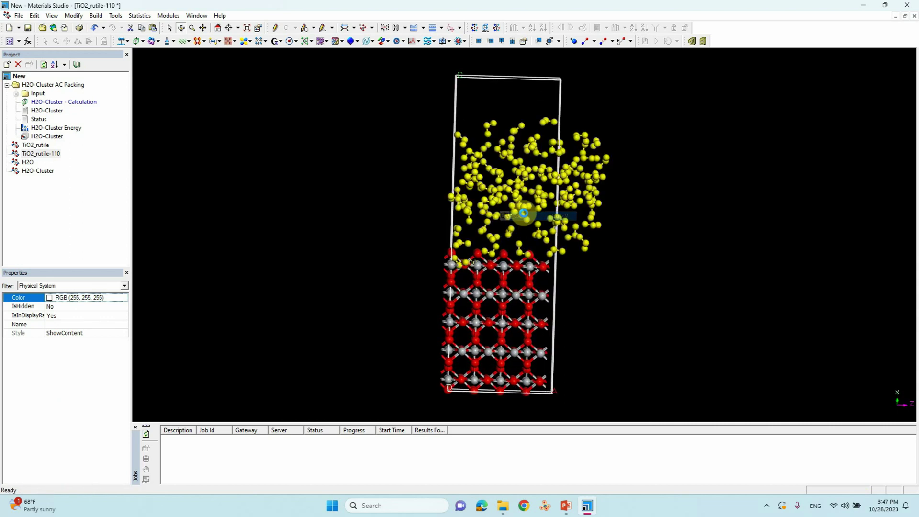
pyautogui.moveTo(523, 213); pyautogui.dragTo(489, 287, button='right')
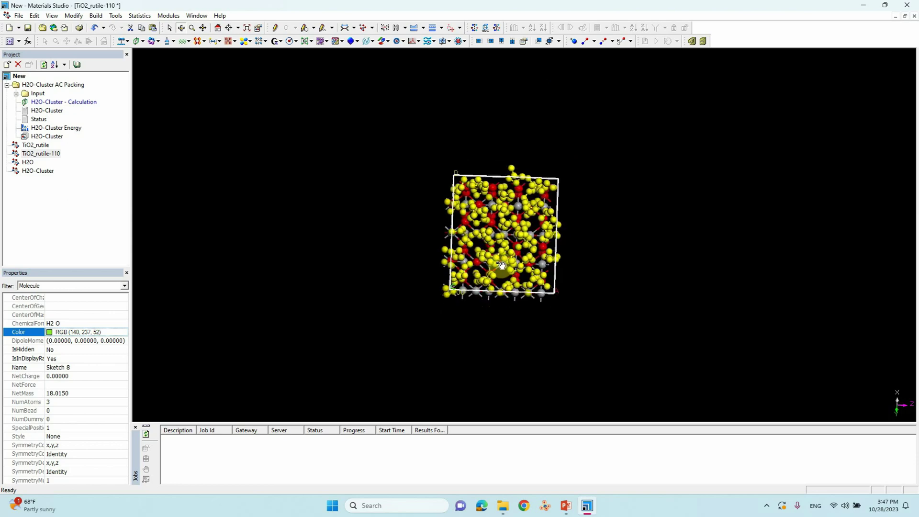
# Orbit the combined slab and water model, then compare against the original H2O-Cluster box
pyautogui.moveTo(502, 266); pyautogui.dragTo(520, 213, button='right')
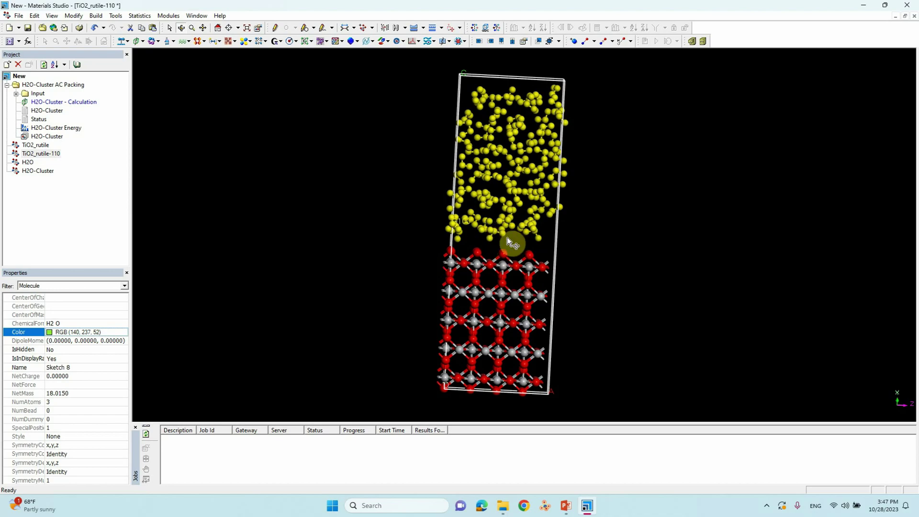
pyautogui.moveTo(507, 237); pyautogui.dragTo(489, 309)
pyautogui.moveTo(483, 395); pyautogui.dragTo(454, 255)
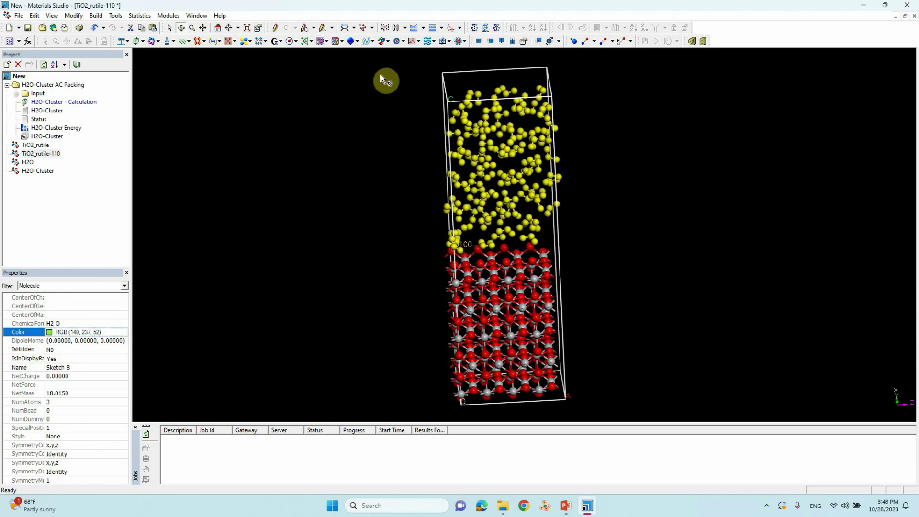
pyautogui.doubleClick(47, 136)
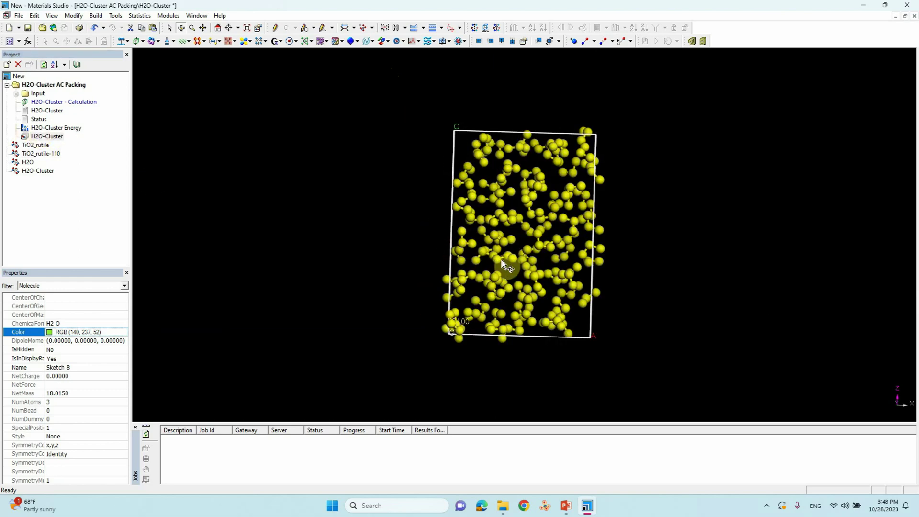
pyautogui.moveTo(502, 260); pyautogui.dragTo(446, 351)
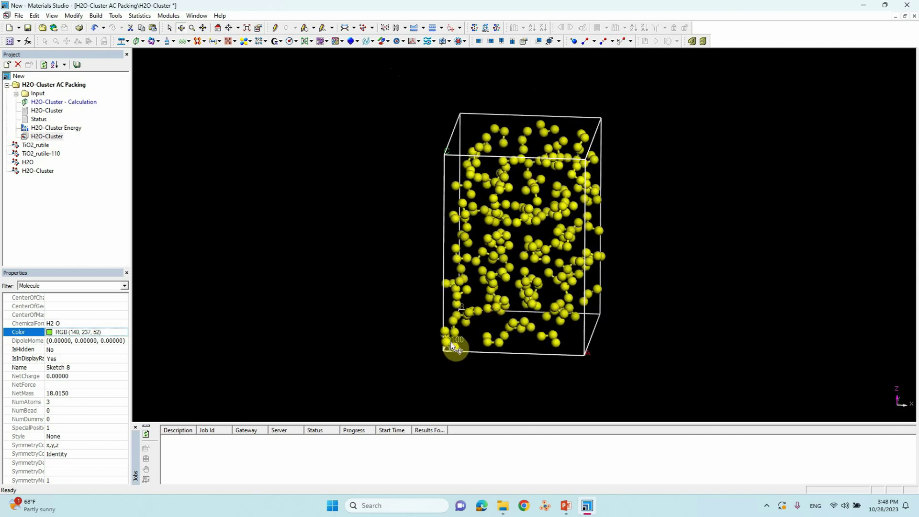
pyautogui.moveTo(452, 337); pyautogui.dragTo(487, 329)
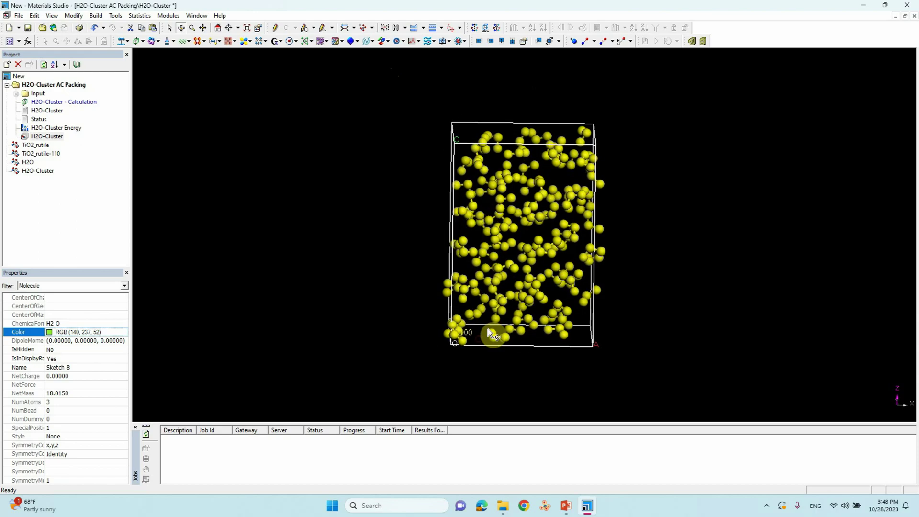
# Back in TiO2_rutile-110, move the water cluster to sit just above the slab surface
pyautogui.doubleClick(56, 153)
pyautogui.moveTo(486, 269); pyautogui.dragTo(497, 245)
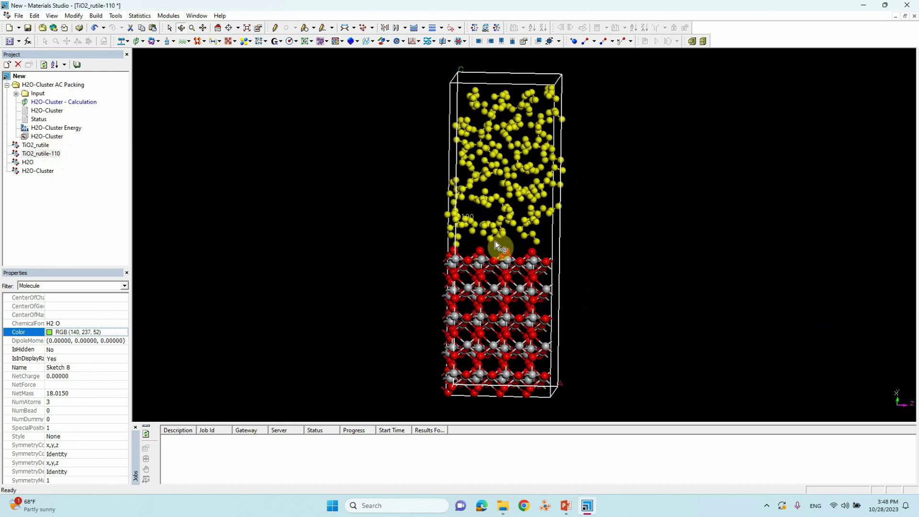
pyautogui.click(339, 72)
pyautogui.moveTo(523, 209); pyautogui.dragTo(530, 237)
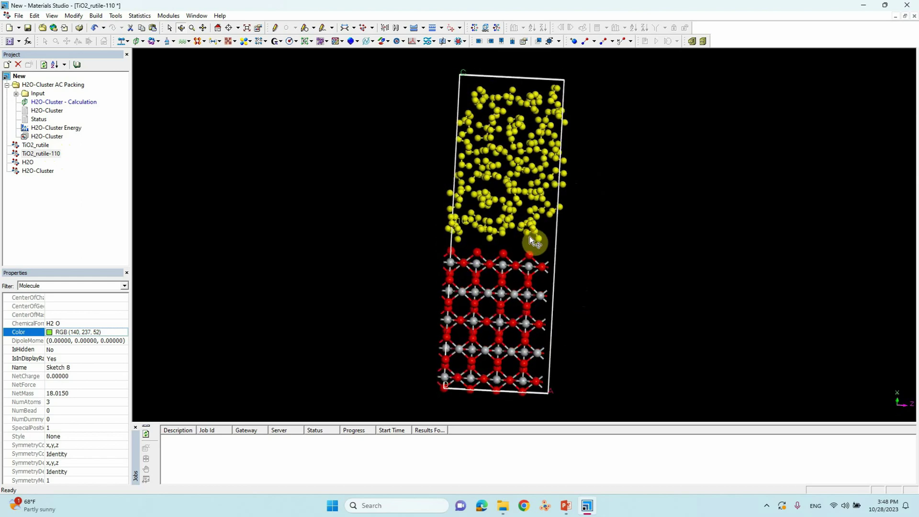
pyautogui.keyDown('shift'); pyautogui.moveTo(507, 205); pyautogui.dragTo(508, 178); pyautogui.keyUp('shift')
pyautogui.moveTo(569, 173); pyautogui.dragTo(510, 188)
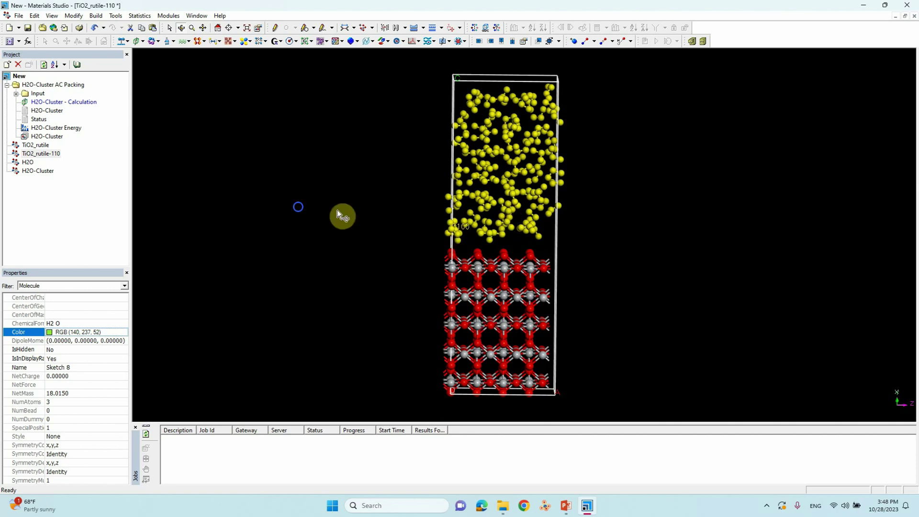
pyautogui.rightClick(299, 207)
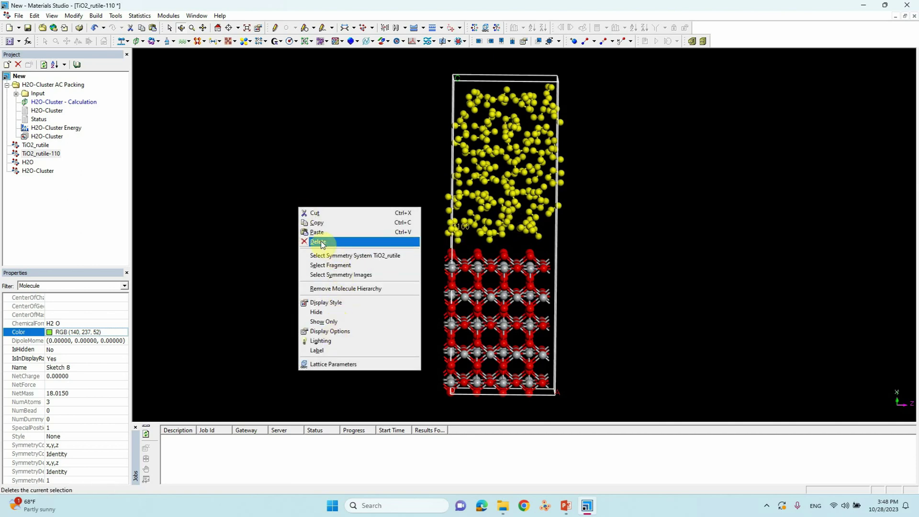
# Clear the water selection and change the C range on Display Style's Lattice tab
pyautogui.click(258, 215)
pyautogui.click(237, 211)
pyautogui.rightClick(234, 189)
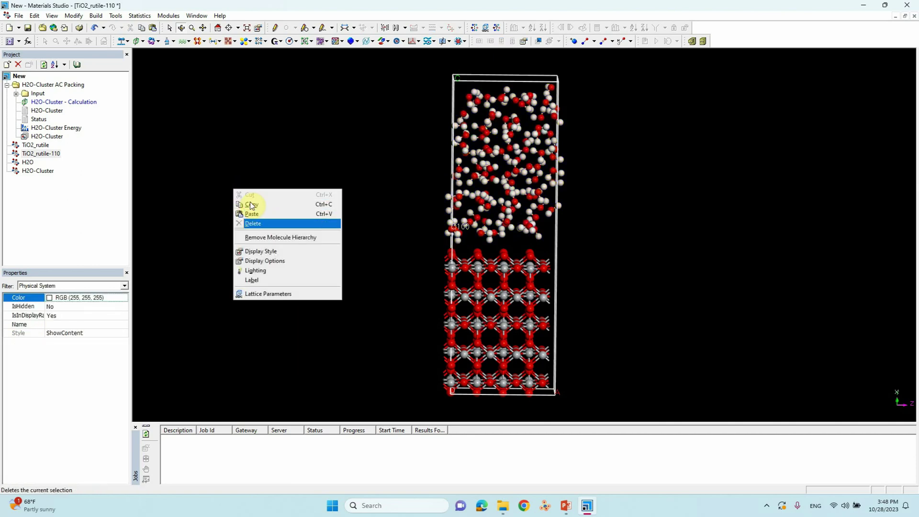
pyautogui.click(263, 249)
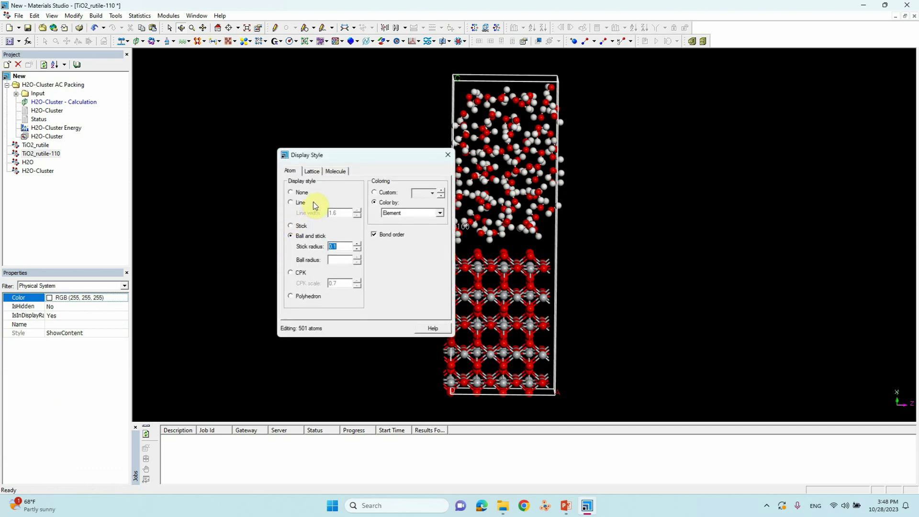
pyautogui.click(312, 171)
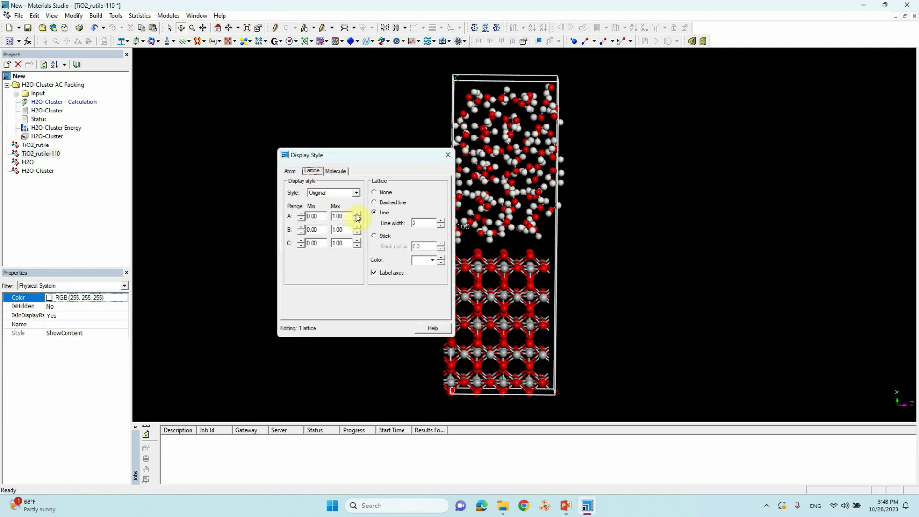
pyautogui.click(357, 241)
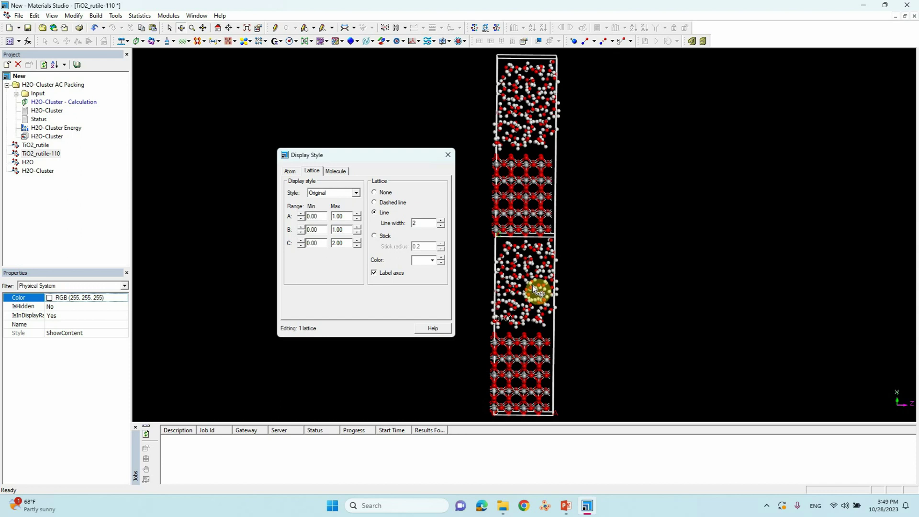
pyautogui.click(450, 156)
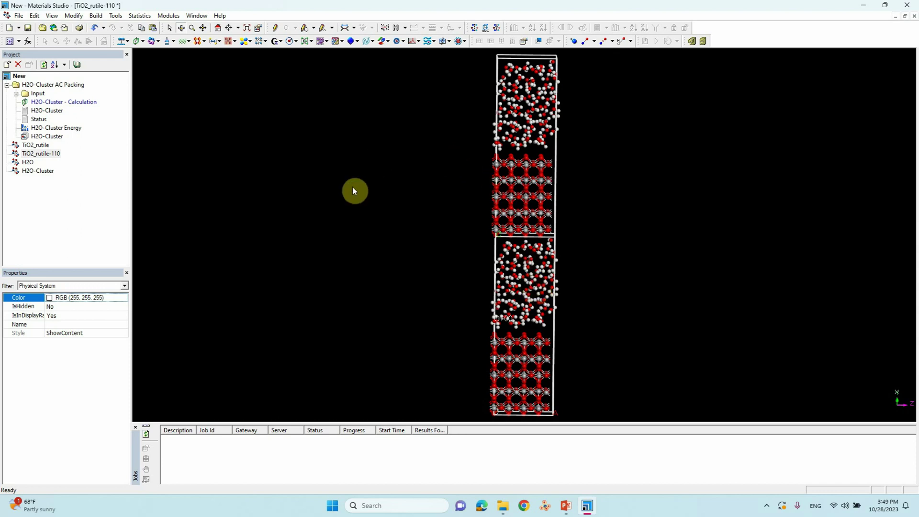
# Set the lattice C range maximum to 1.00 so only one cell is shown
pyautogui.rightClick(288, 211)
pyautogui.click(320, 274)
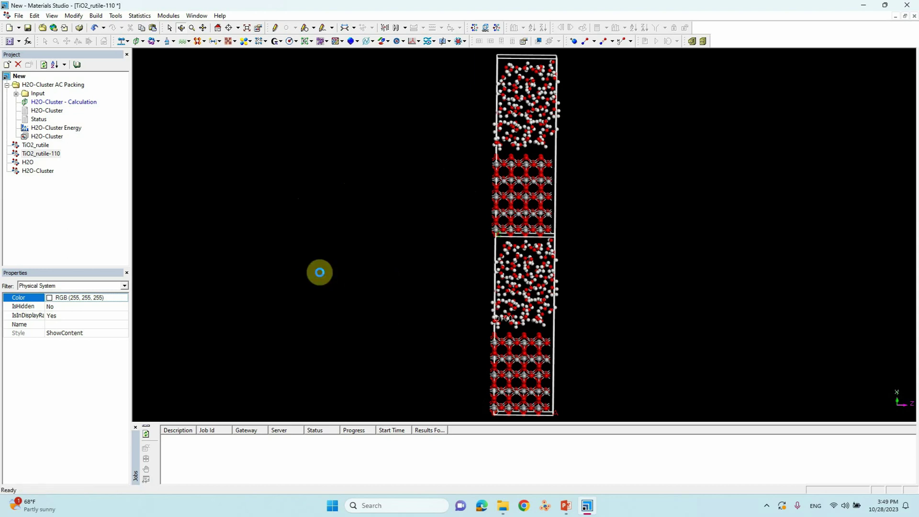
pyautogui.click(311, 171)
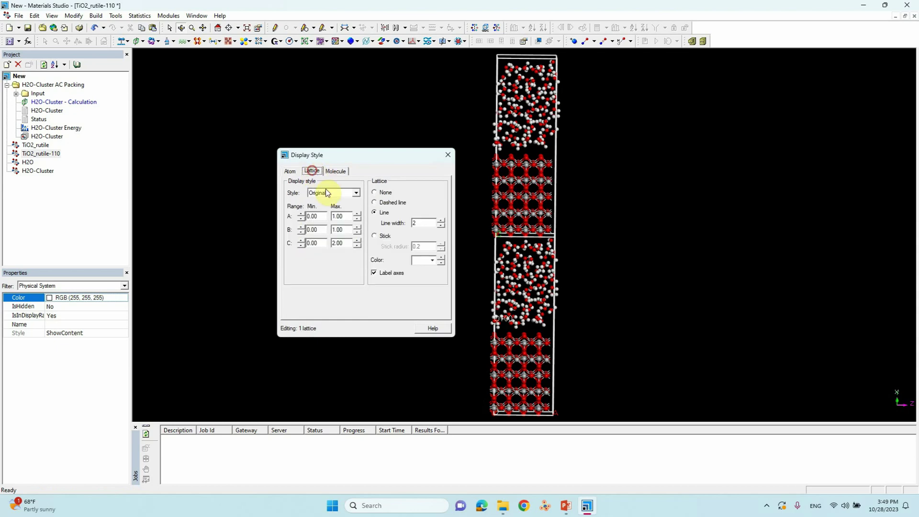
pyautogui.click(358, 242)
pyautogui.click(447, 154)
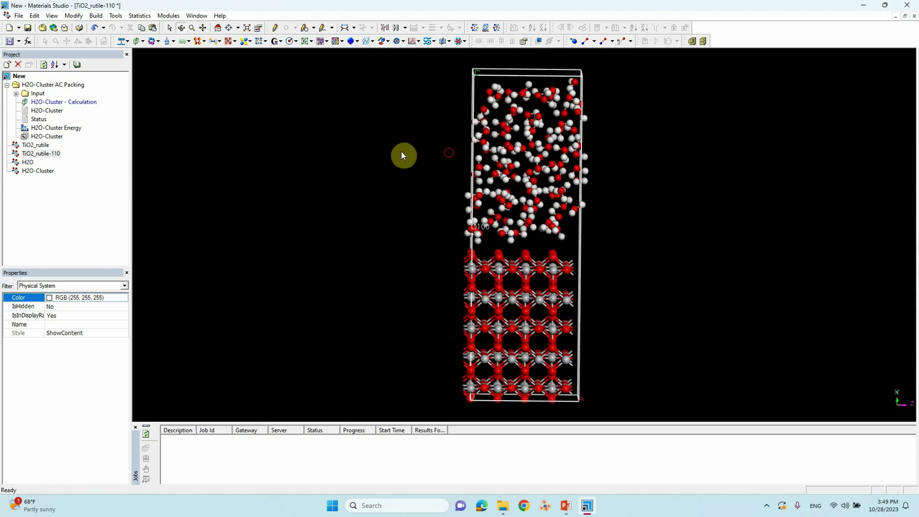
# Start exporting the structure from the File menu, with the Desktop as the location
pyautogui.click(19, 16)
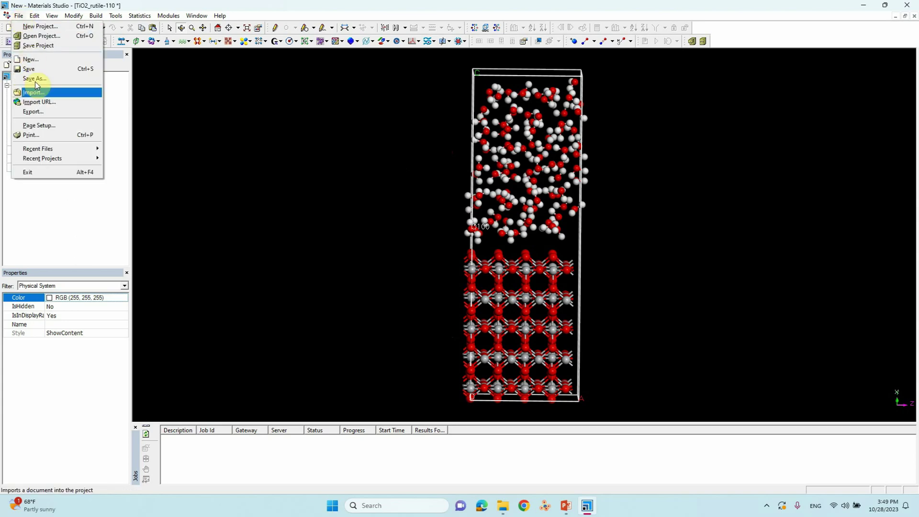
pyautogui.click(38, 108)
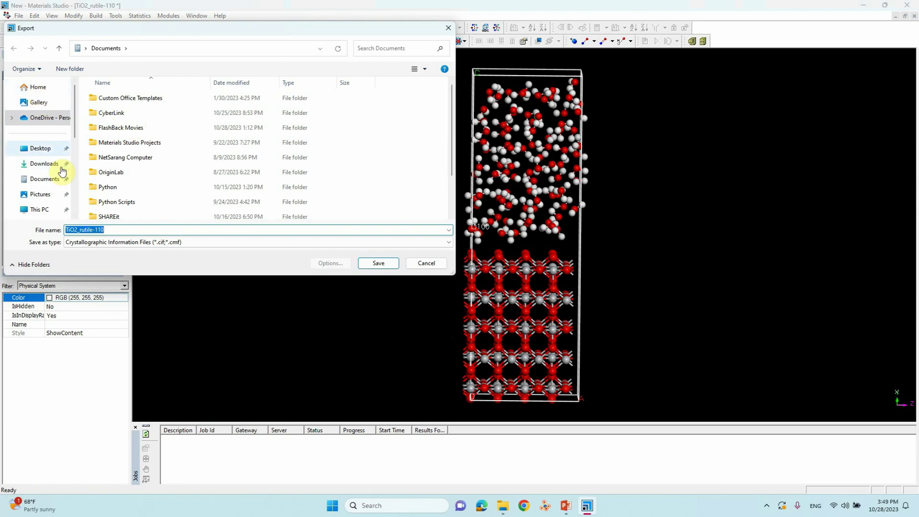
pyautogui.click(41, 149)
pyautogui.scroll(-2, 134, 179)
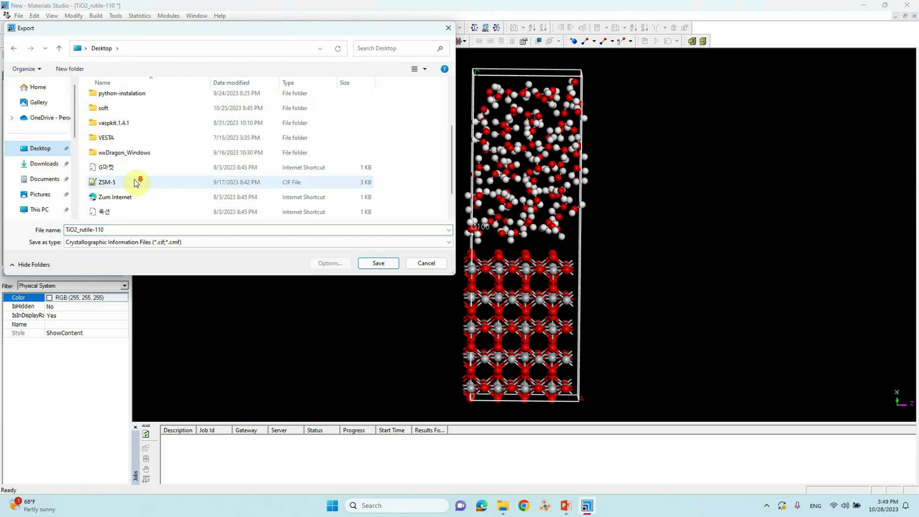
pyautogui.scroll(2, 134, 183)
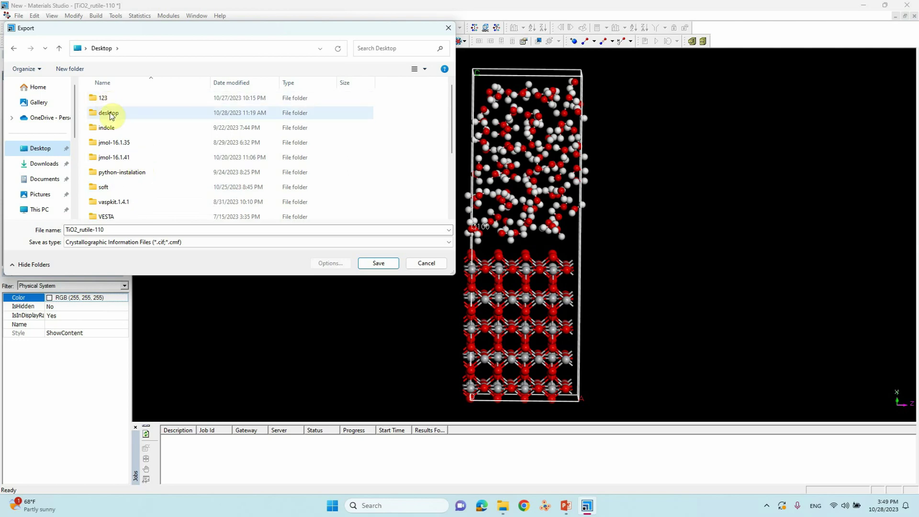
# Create a TiO2 folder on the Desktop and save the CIF there as TiO2-H2O
pyautogui.click(70, 68)
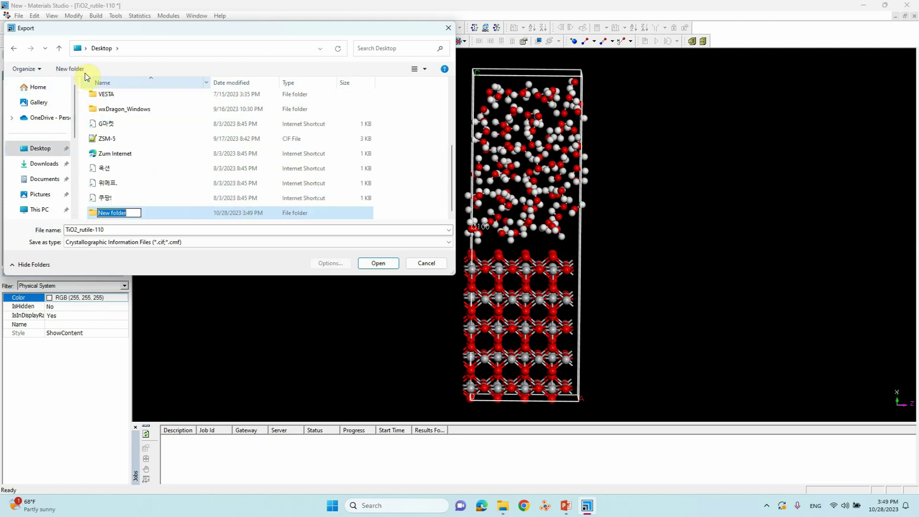
pyautogui.write('TiO2')
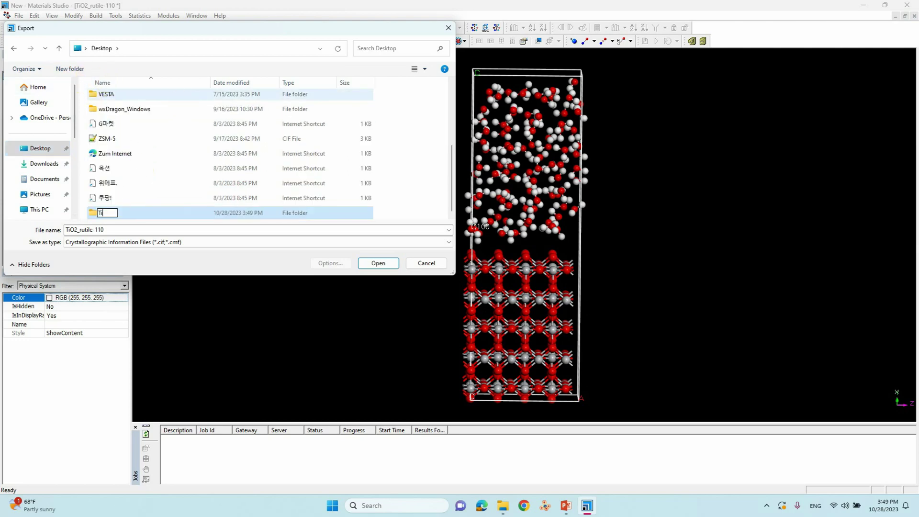
pyautogui.click(210, 168)
pyautogui.click(103, 215)
pyautogui.doubleClick(103, 213)
pyautogui.click(101, 230)
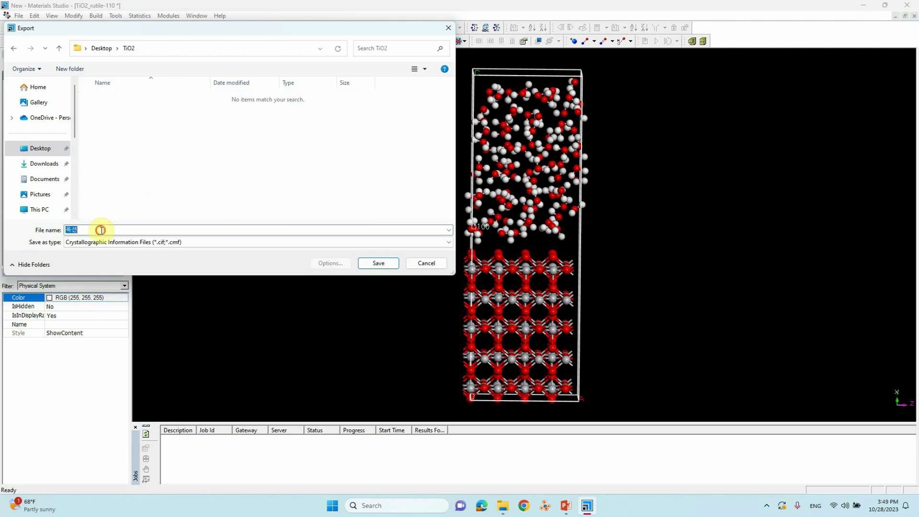
pyautogui.write('TiO2-H2O')
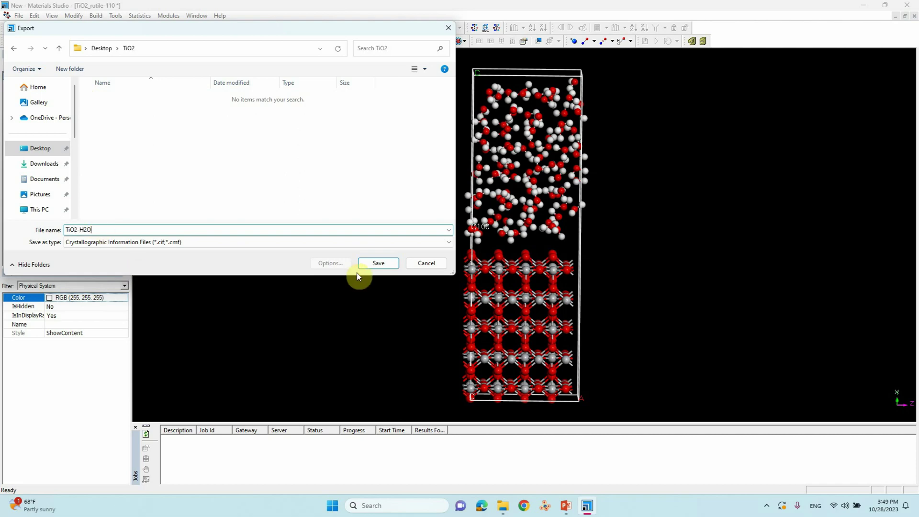
pyautogui.click(377, 262)
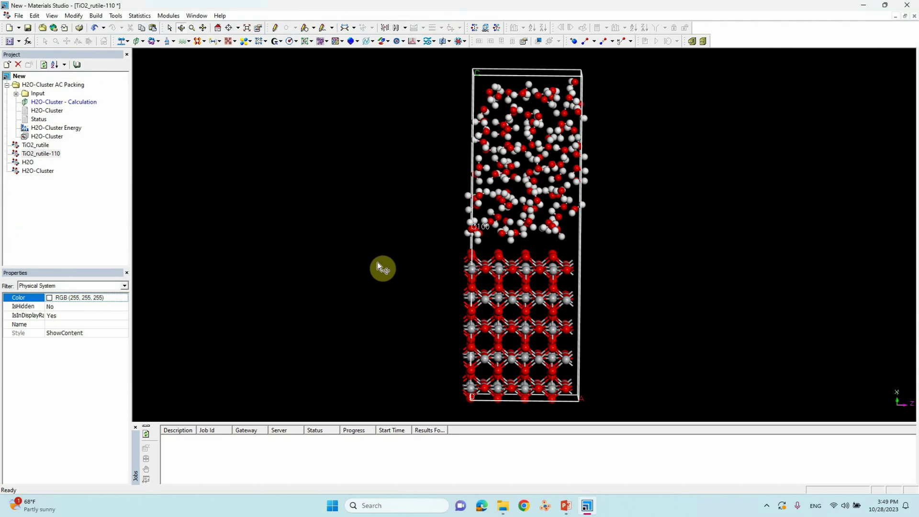
# Load TiO2-H2O.cif from the Desktop TiO2 folder into VESTA
pyautogui.click(863, 5)
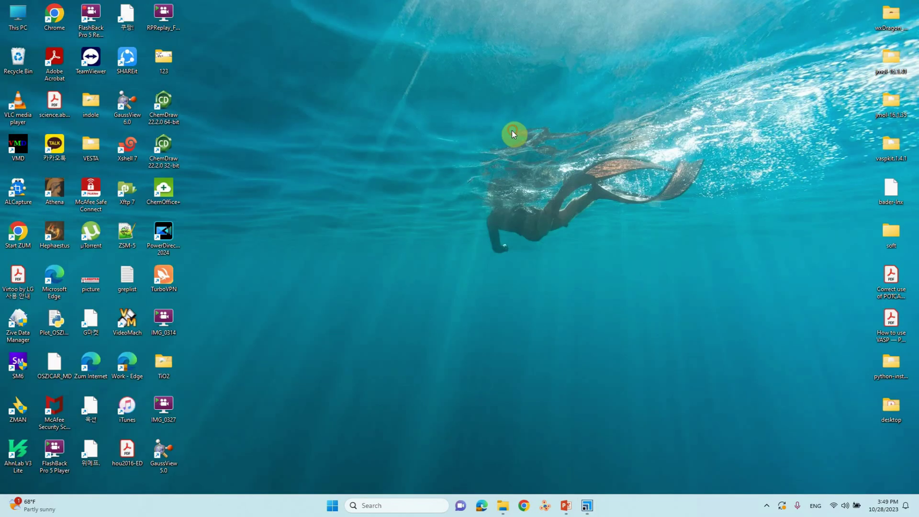
pyautogui.doubleClick(166, 361)
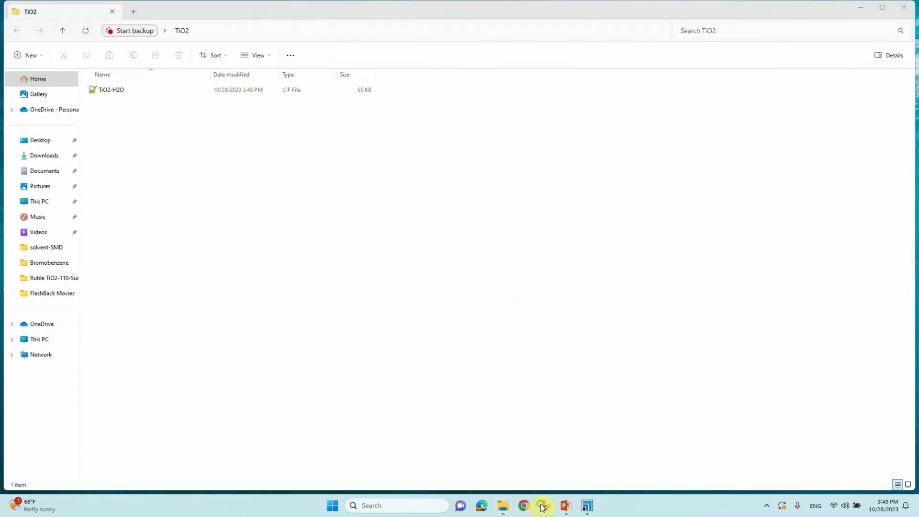
pyautogui.click(544, 505)
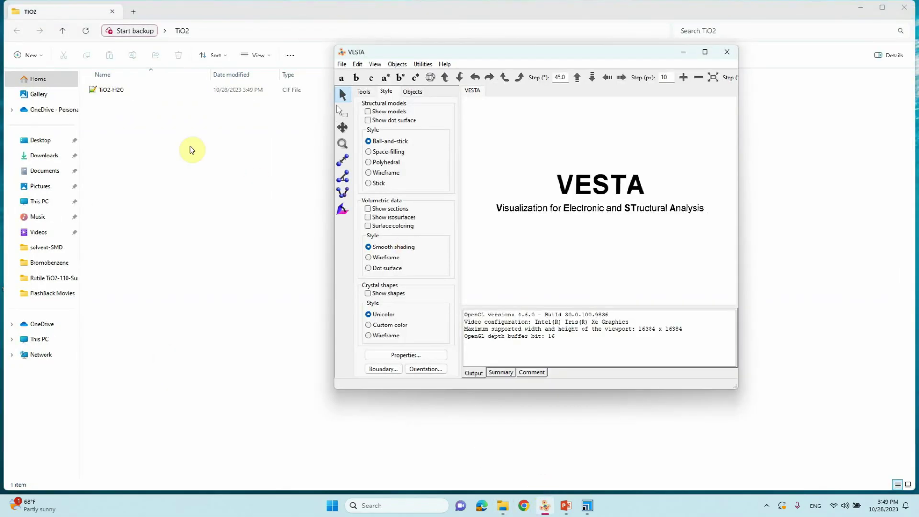
pyautogui.click(111, 90)
pyautogui.moveTo(111, 90); pyautogui.dragTo(564, 164)
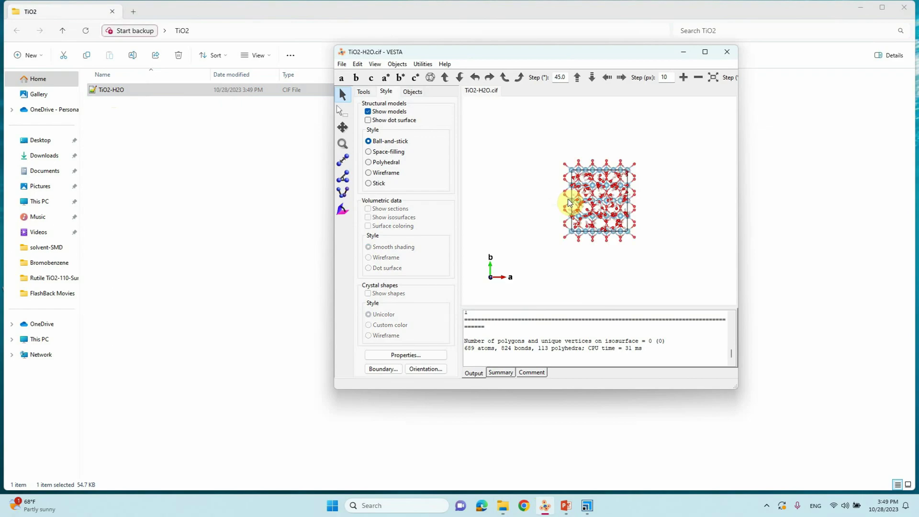
# Maximize VESTA and rotate the model to view the water layer above the rutile slab
pyautogui.moveTo(616, 198); pyautogui.dragTo(615, 173)
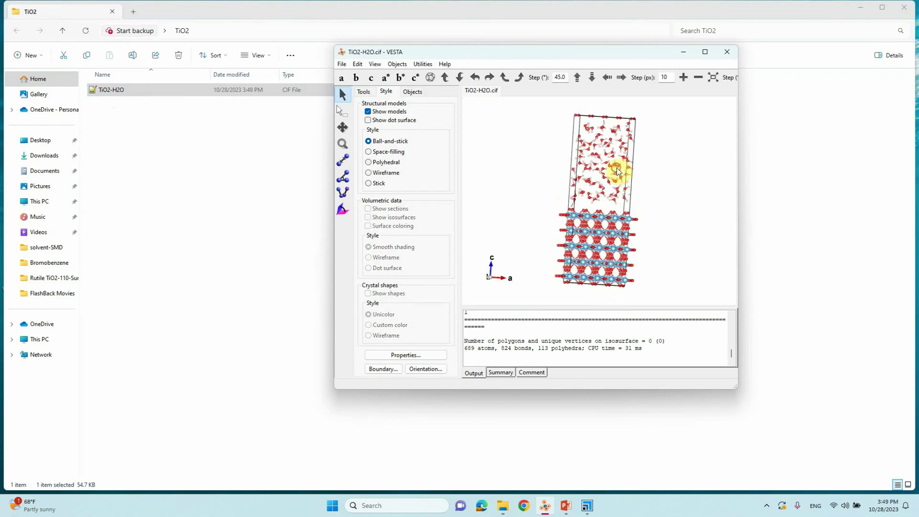
pyautogui.click(703, 55)
pyautogui.scroll(3, 595, 270)
pyautogui.moveTo(595, 270); pyautogui.dragTo(464, 253)
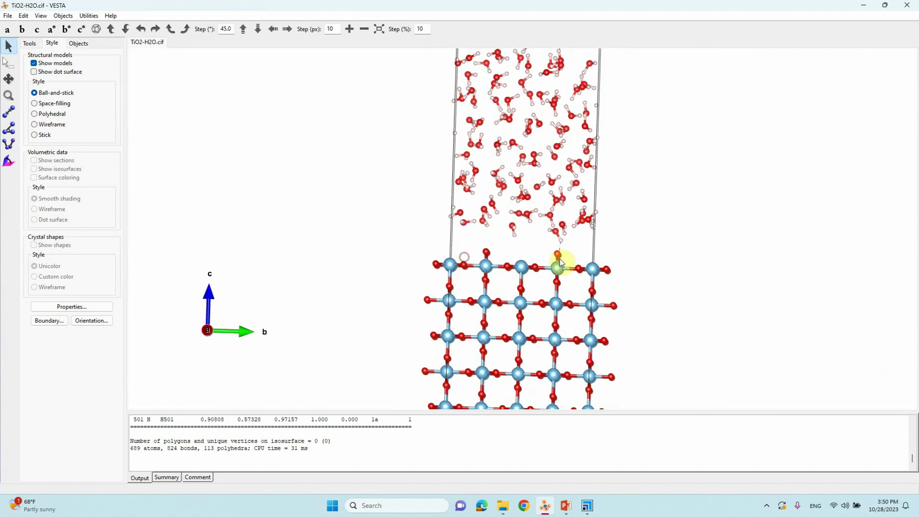
pyautogui.moveTo(534, 221)
pyautogui.mouseDown()
pyautogui.moveTo(509, 241)
pyautogui.moveTo(519, 218)
pyautogui.moveTo(594, 219)
pyautogui.moveTo(512, 221)
pyautogui.moveTo(521, 230)
pyautogui.mouseUp()
# Export the structure as VASP file POSCAR.vasp into the TiO2 folder, accepting default options
pyautogui.click(8, 15)
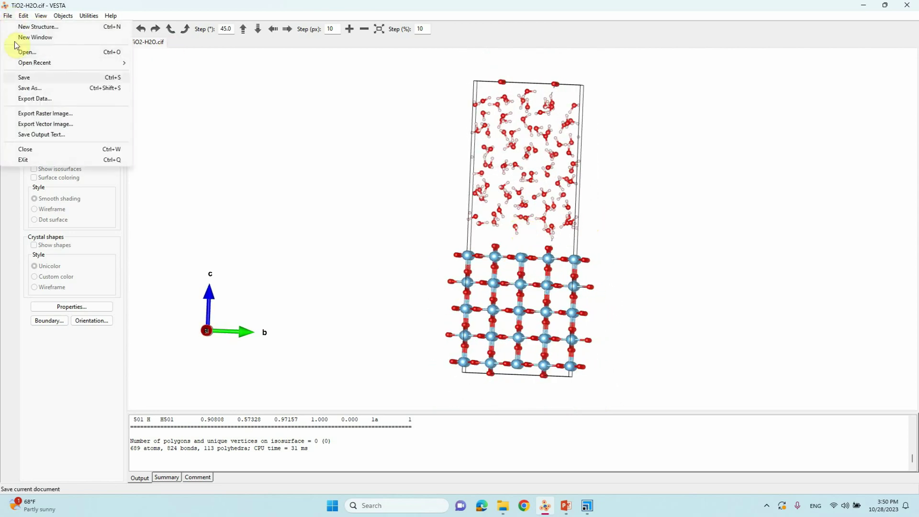
pyautogui.click(31, 99)
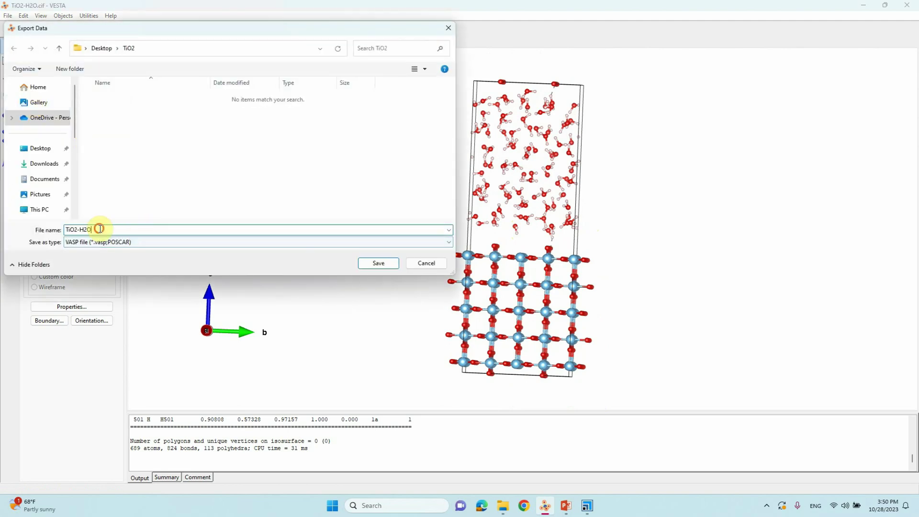
pyautogui.write('POSCAR')
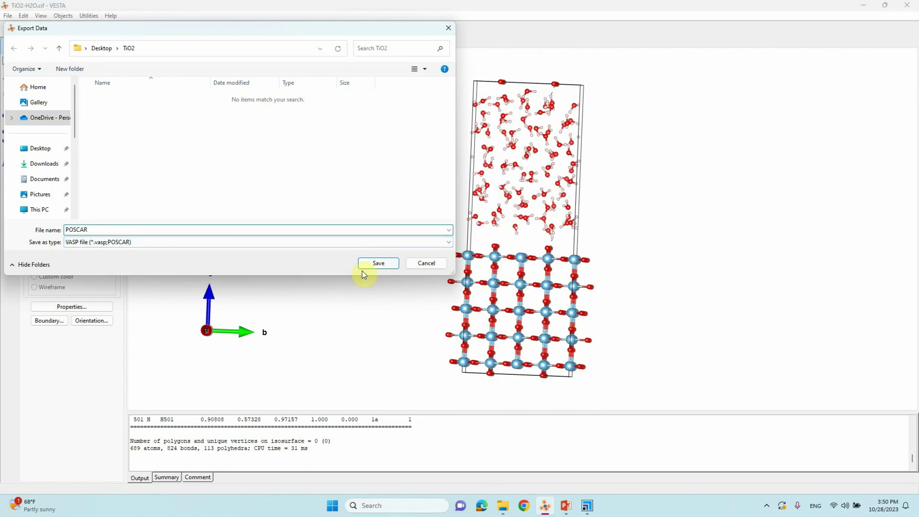
pyautogui.click(376, 263)
pyautogui.click(98, 126)
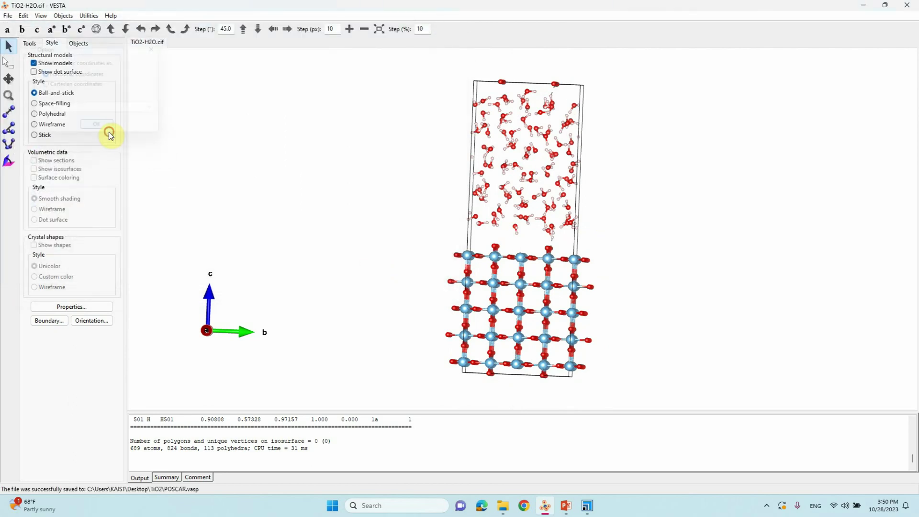
pyautogui.click(863, 4)
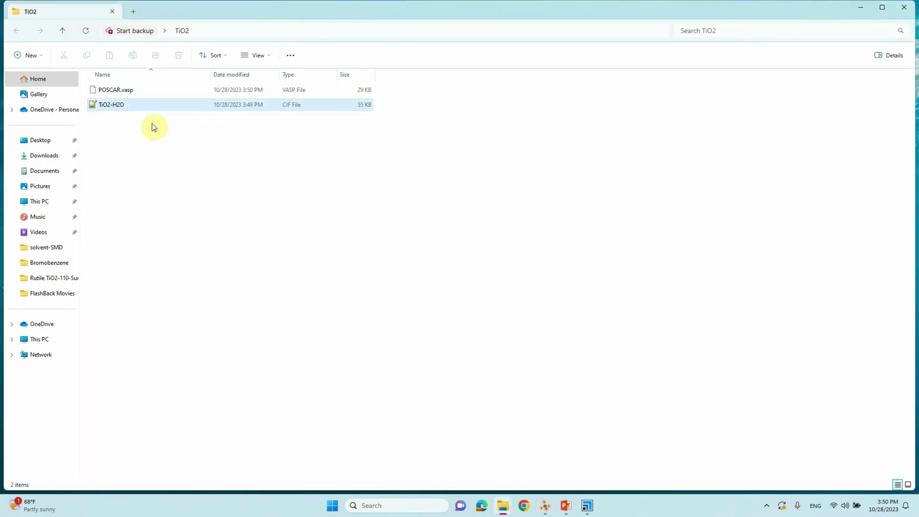
# Open POSCAR.vasp full screen in Notepad++ to check its 80 Ti, 247 O, 174 H counts
pyautogui.click(112, 90)
pyautogui.rightClick(113, 90)
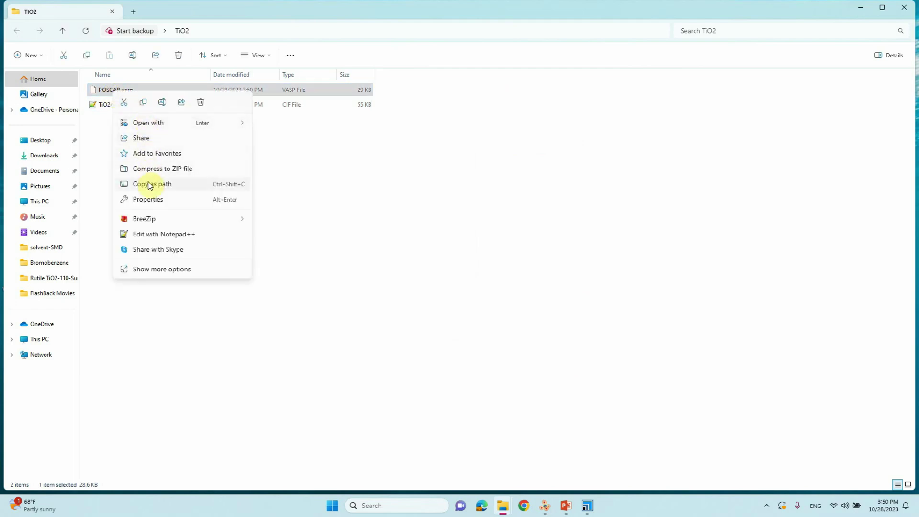
pyautogui.click(149, 234)
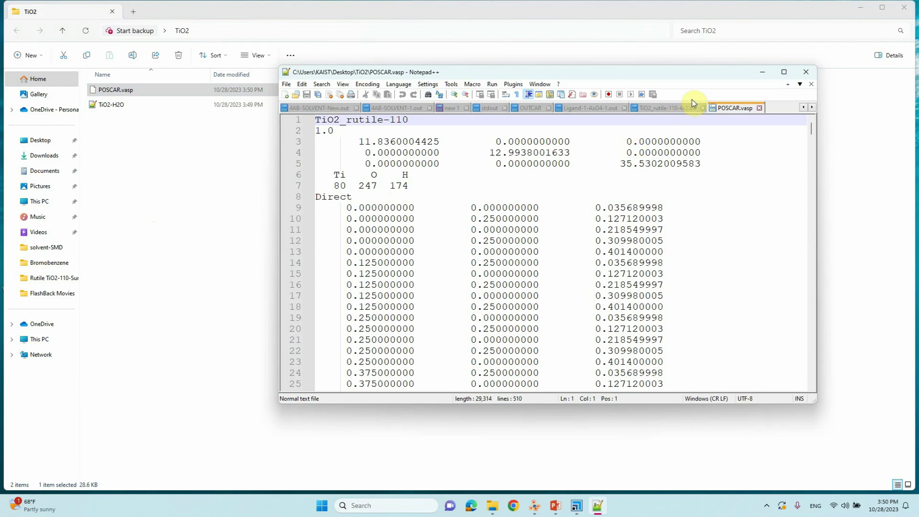
pyautogui.click(784, 72)
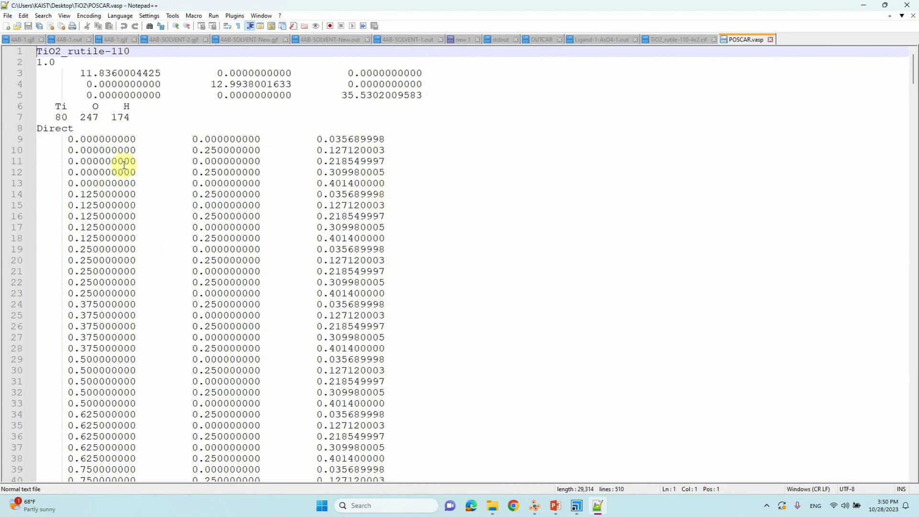
pyautogui.click(863, 5)
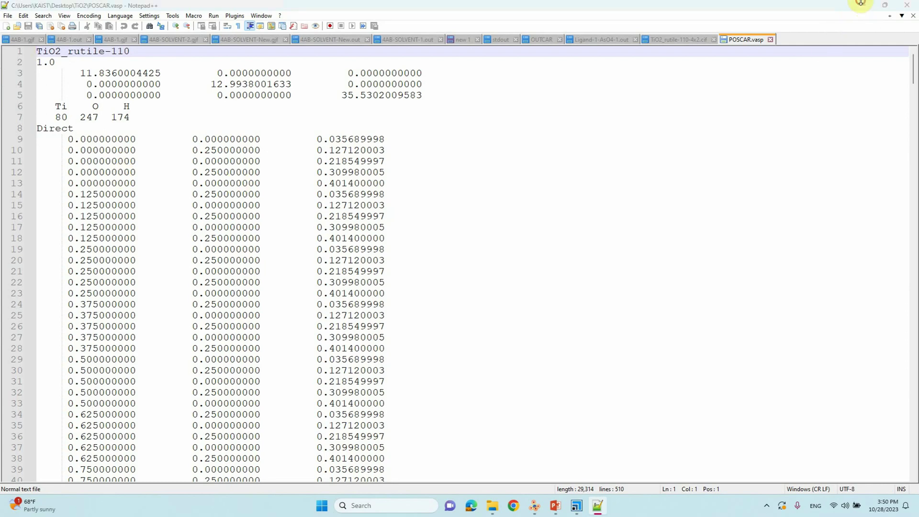
# Bring the Tutorial 05 PART-2 PowerPoint presentation back to the front
pyautogui.click(555, 505)
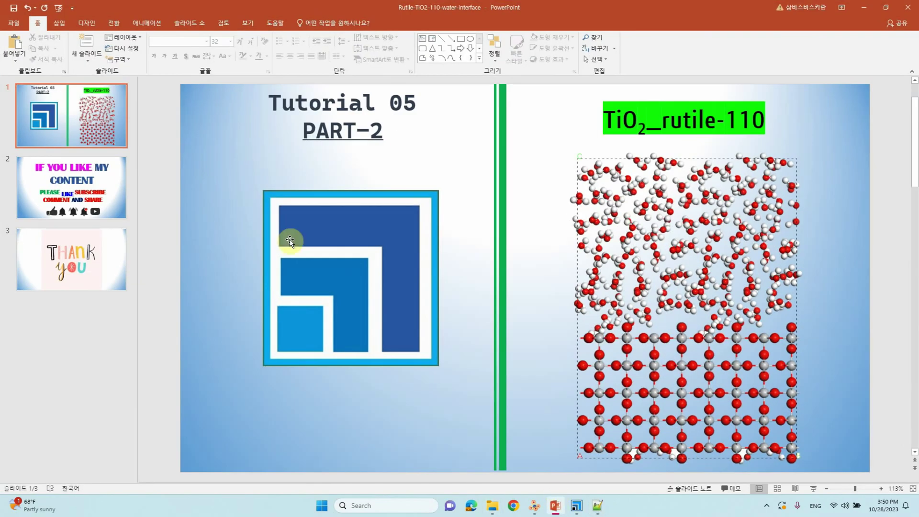